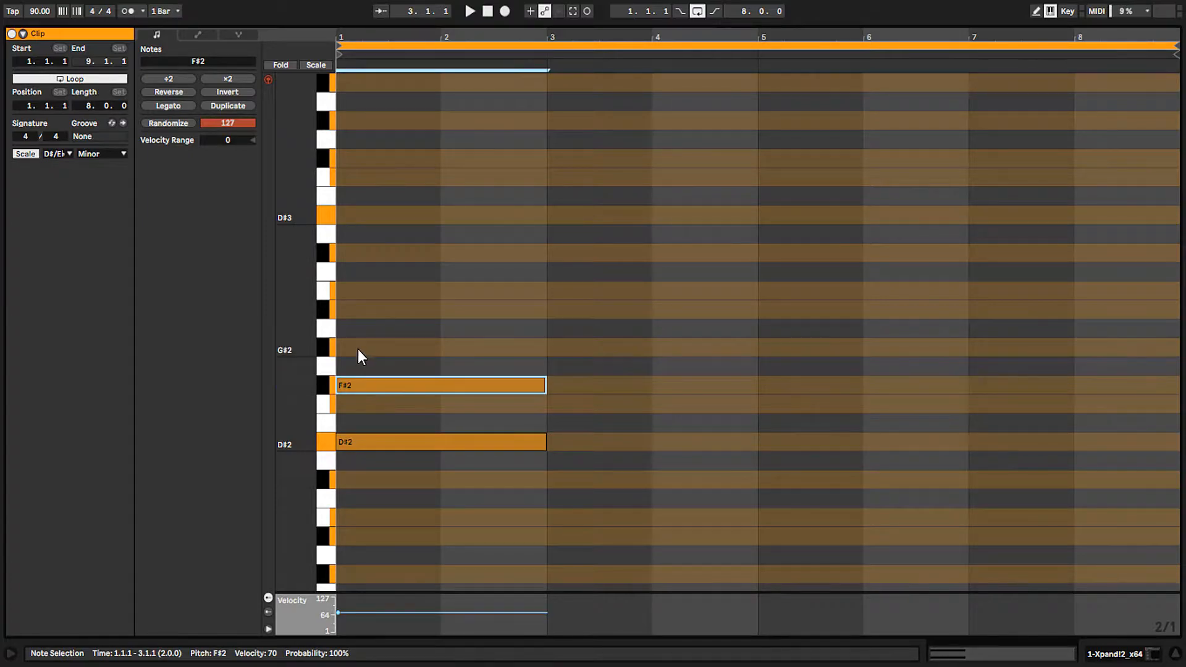
- Add a two-bar A#2 note at bar 1, play the chord back and audition its D#2, F#2 and A#2 notes
left_click(356, 317)
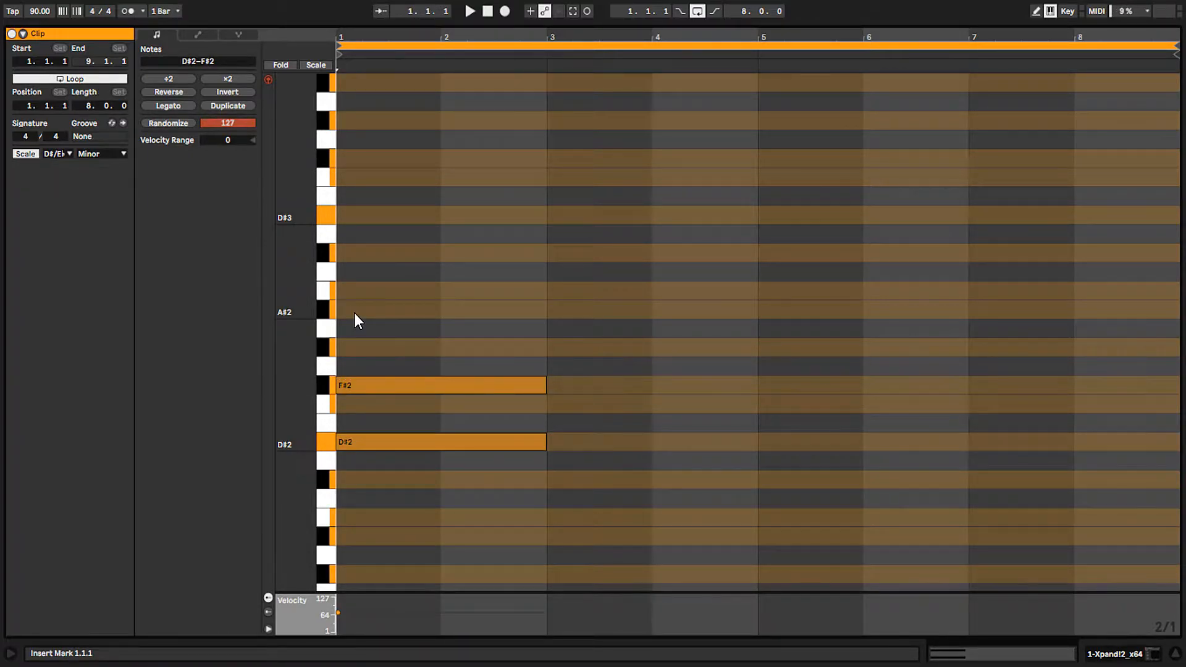
double_click(355, 313)
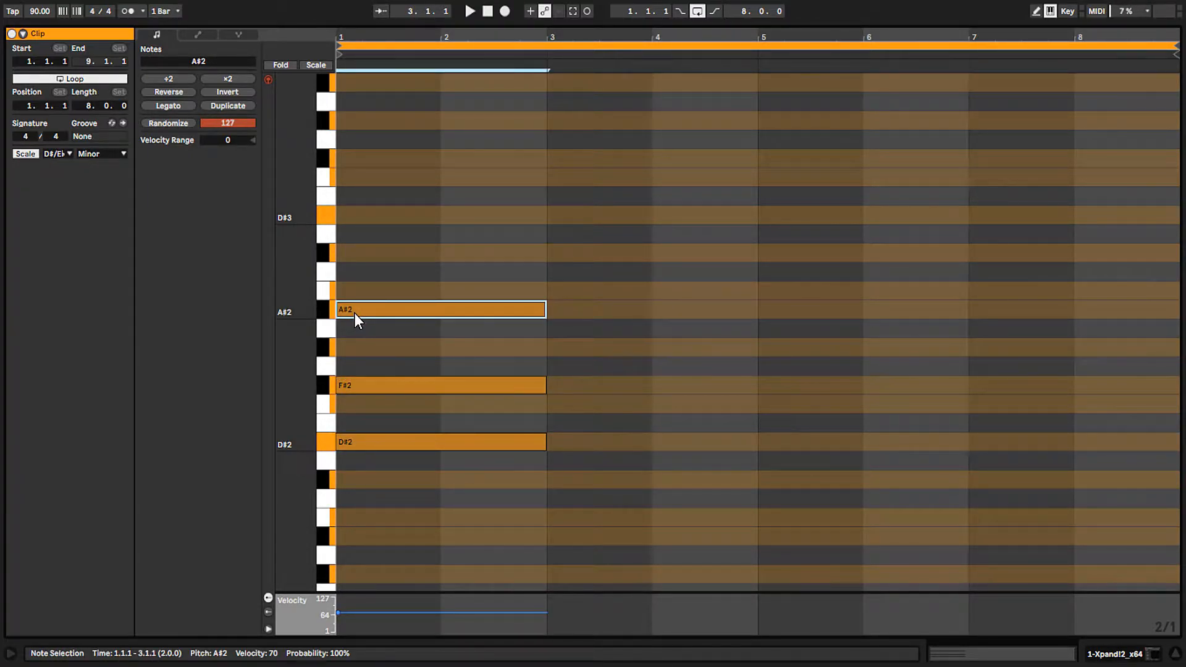
key("space")
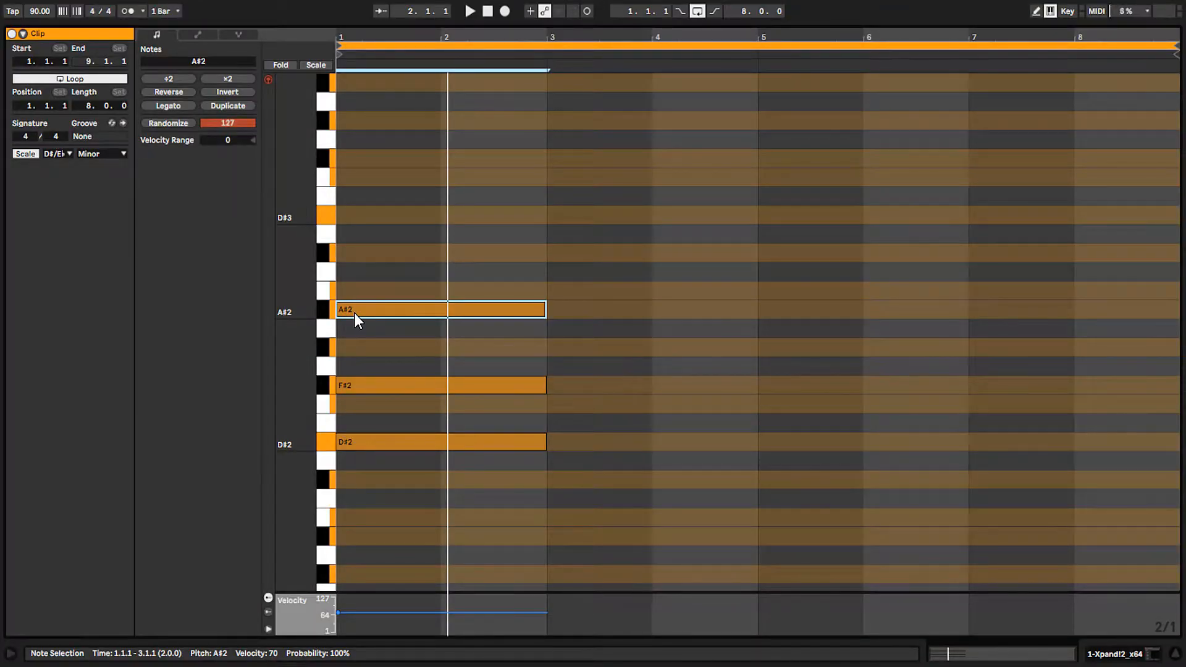
left_click(393, 442)
left_click(405, 385)
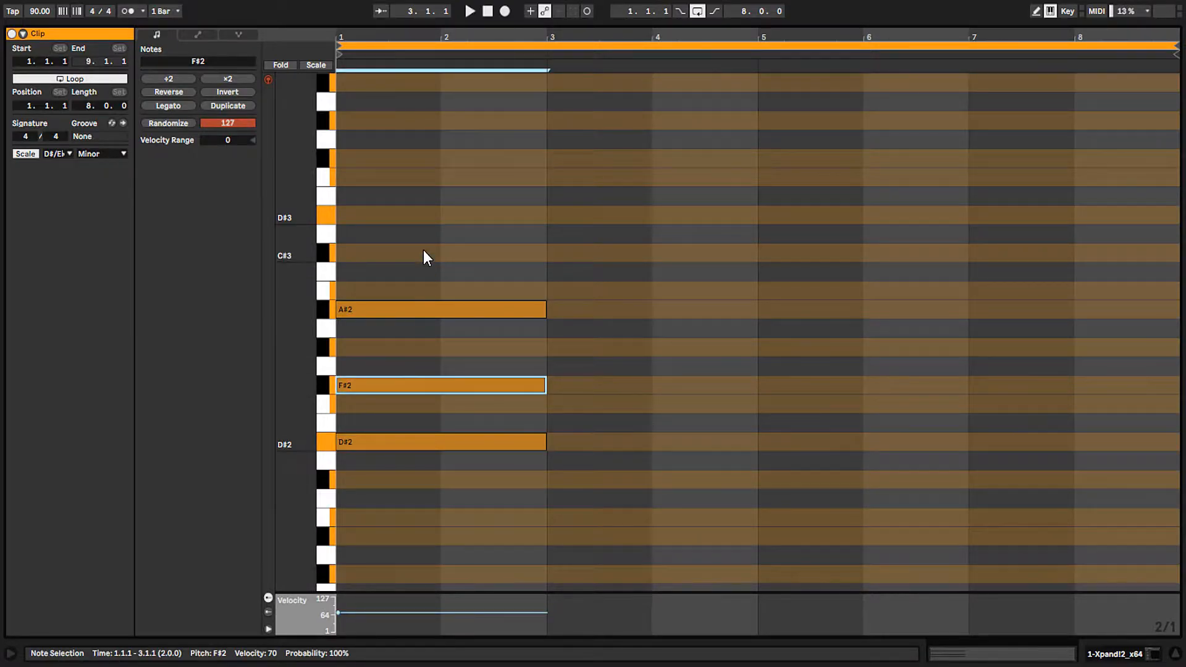
left_click(428, 309)
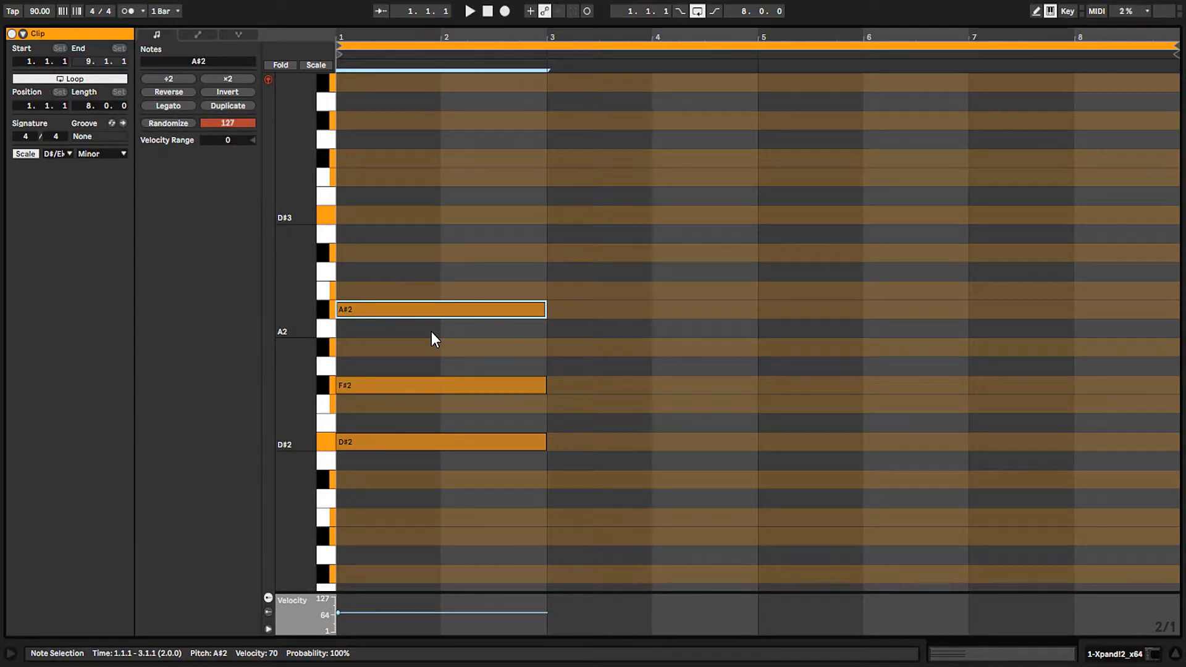
- Double the first chord's upper notes an octave higher with two-bar A#3 and F#3 notes at bar 1
scroll(408, 353, "up", 3)
scroll(408, 351, "up", 1)
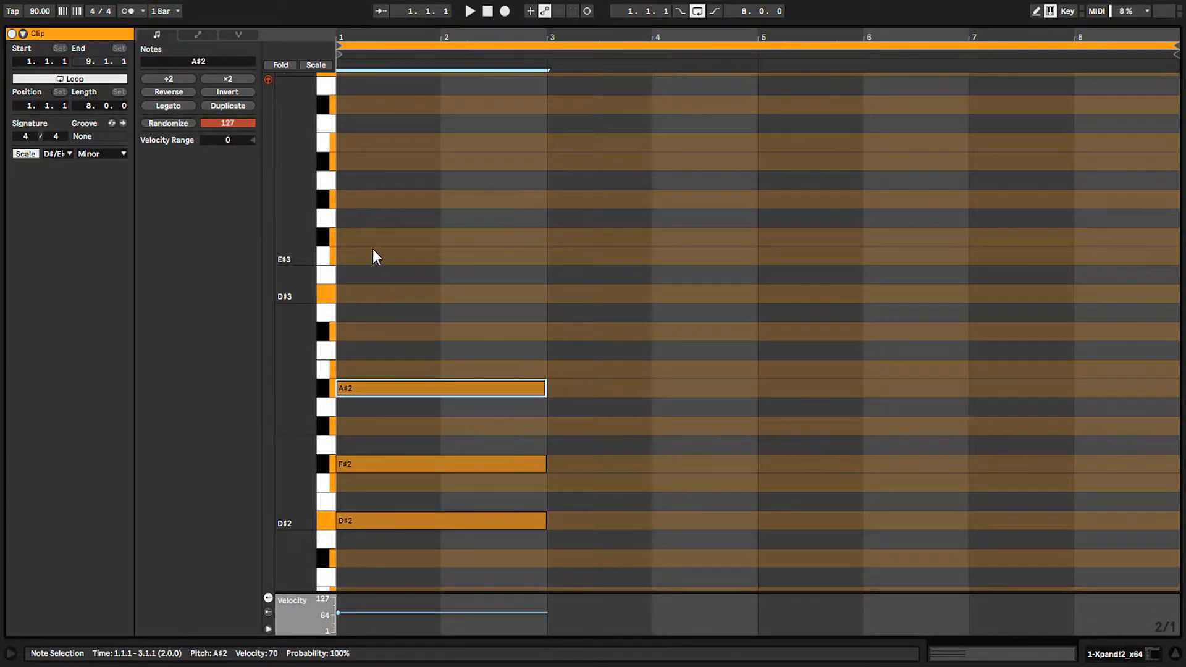
double_click(362, 168)
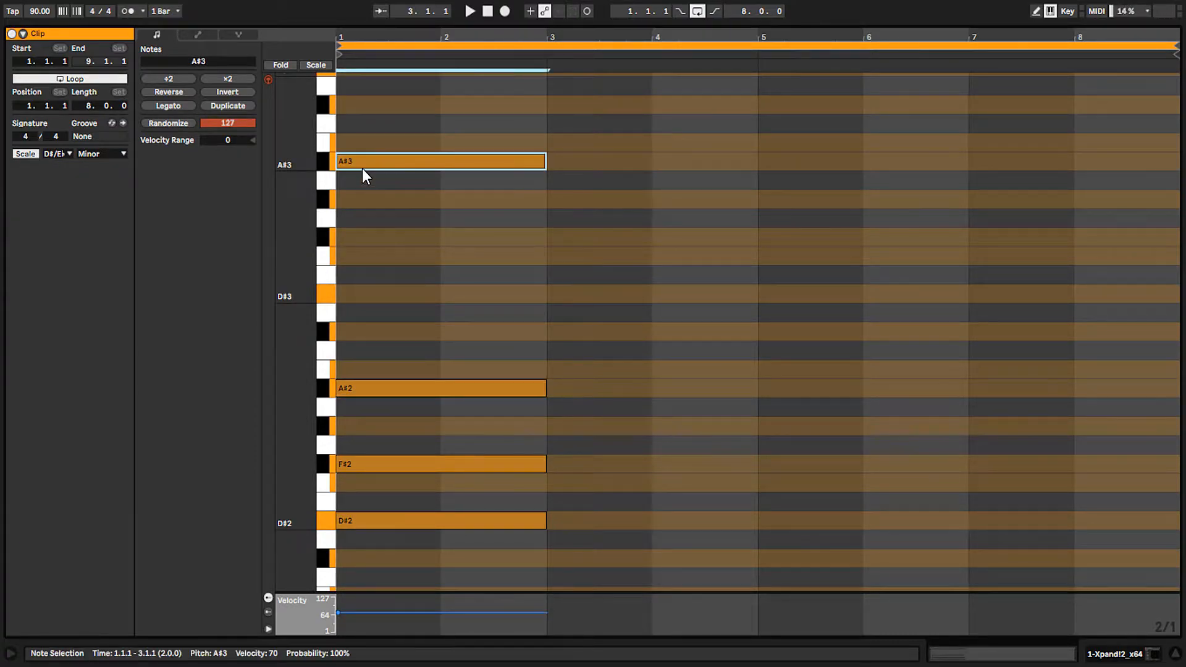
left_click(374, 466)
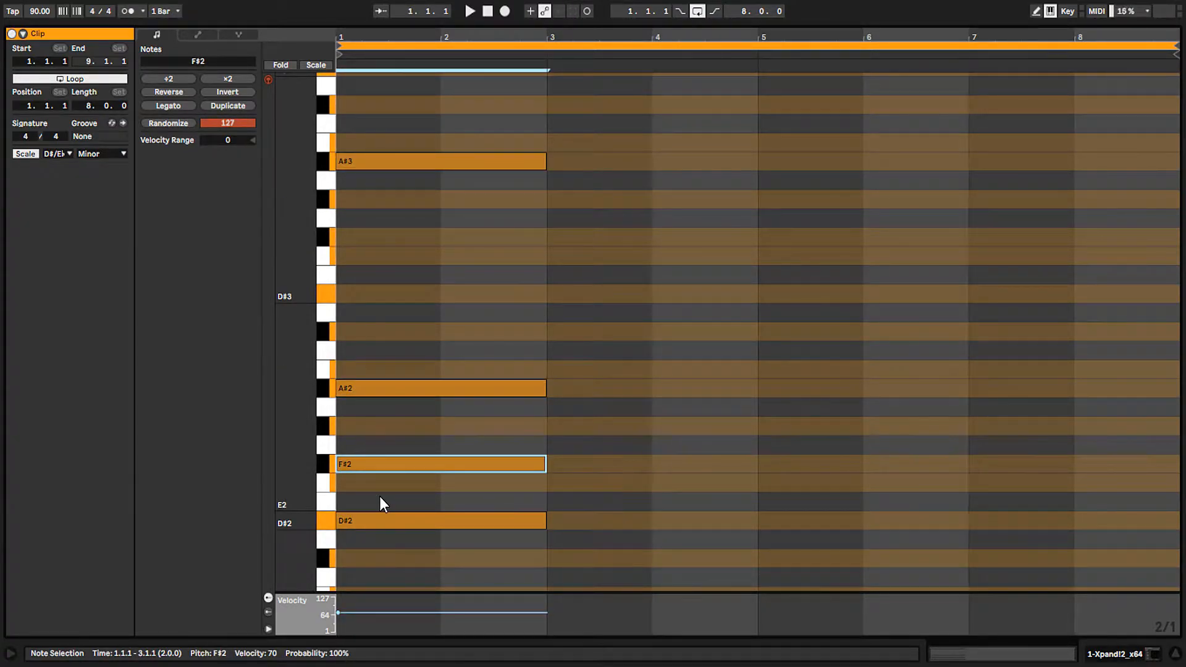
double_click(349, 247)
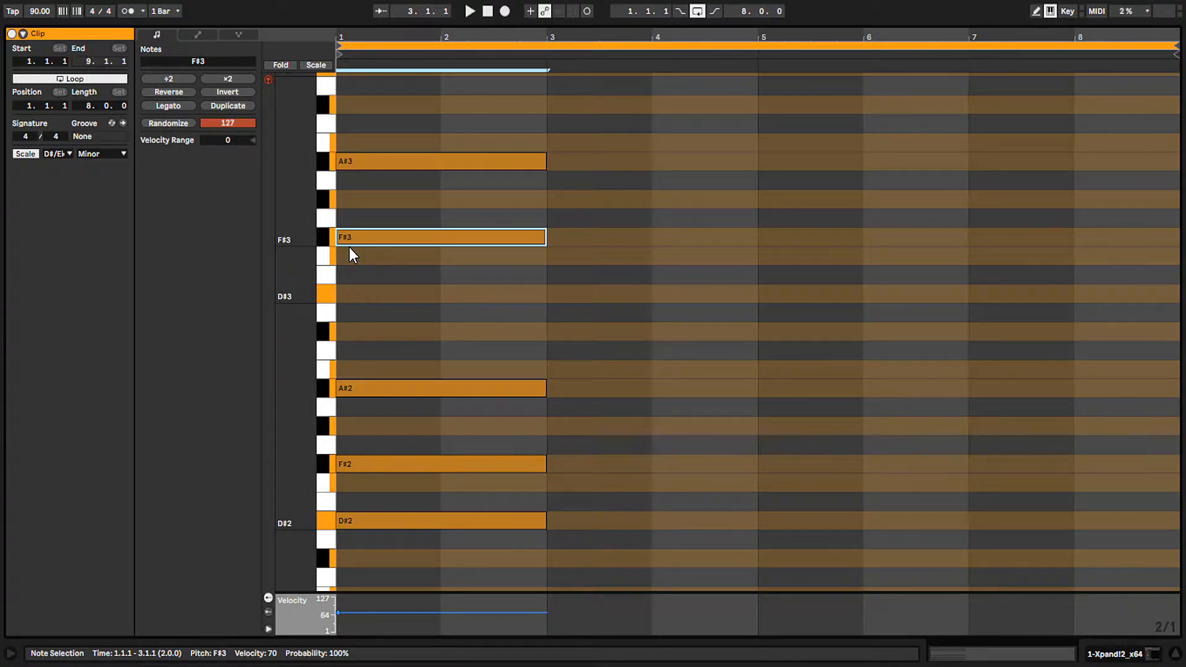
- Delete the low F#2 note from the first chord
left_click_drag(375, 442, 680, 525)
left_click(601, 479)
key("b")
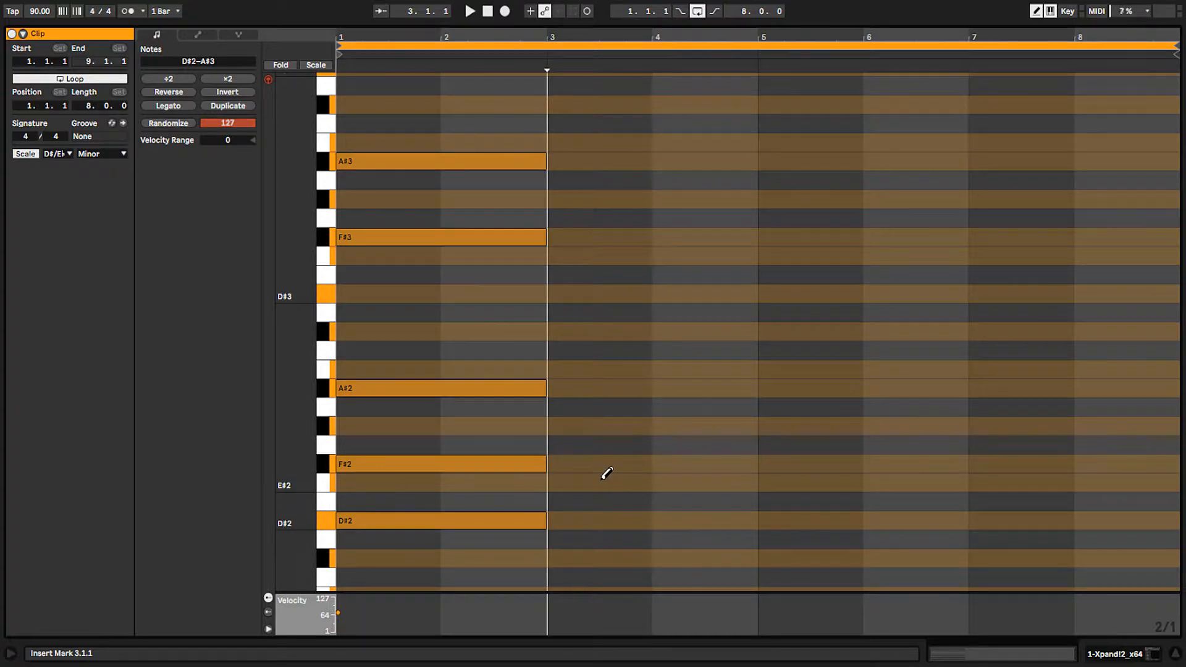
left_click(349, 463)
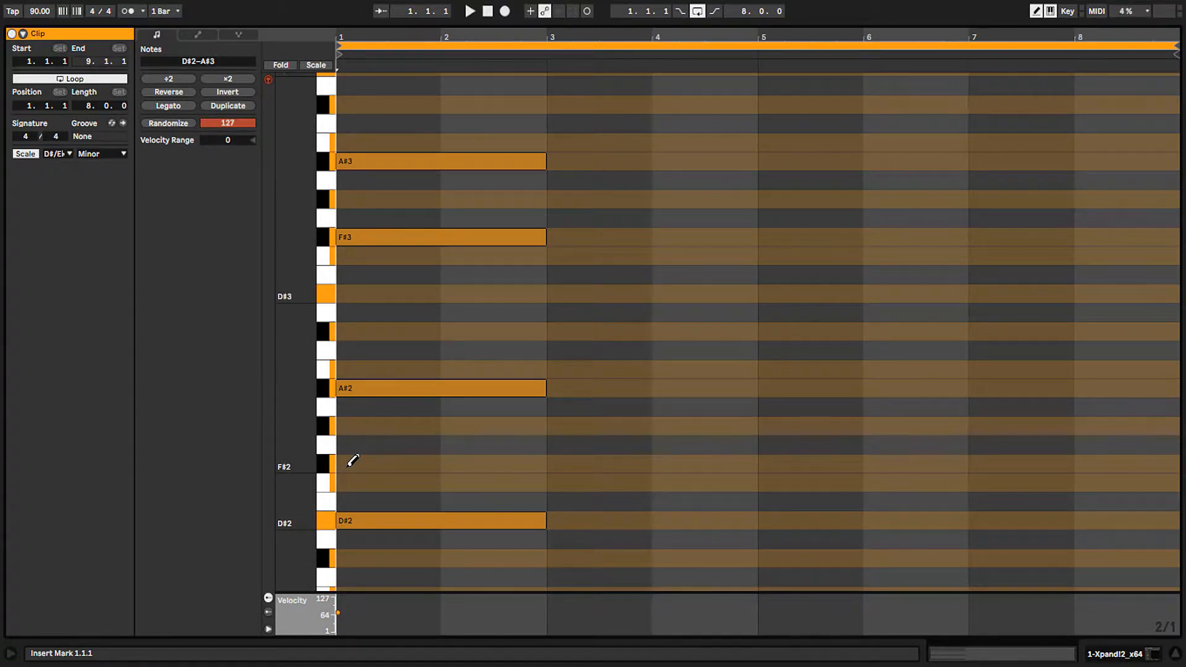
key("b")
- Add a two-bar D#3 note at bar 1, an octave above the D#2 root, and play the chord back
left_click_drag(364, 482, 537, 554)
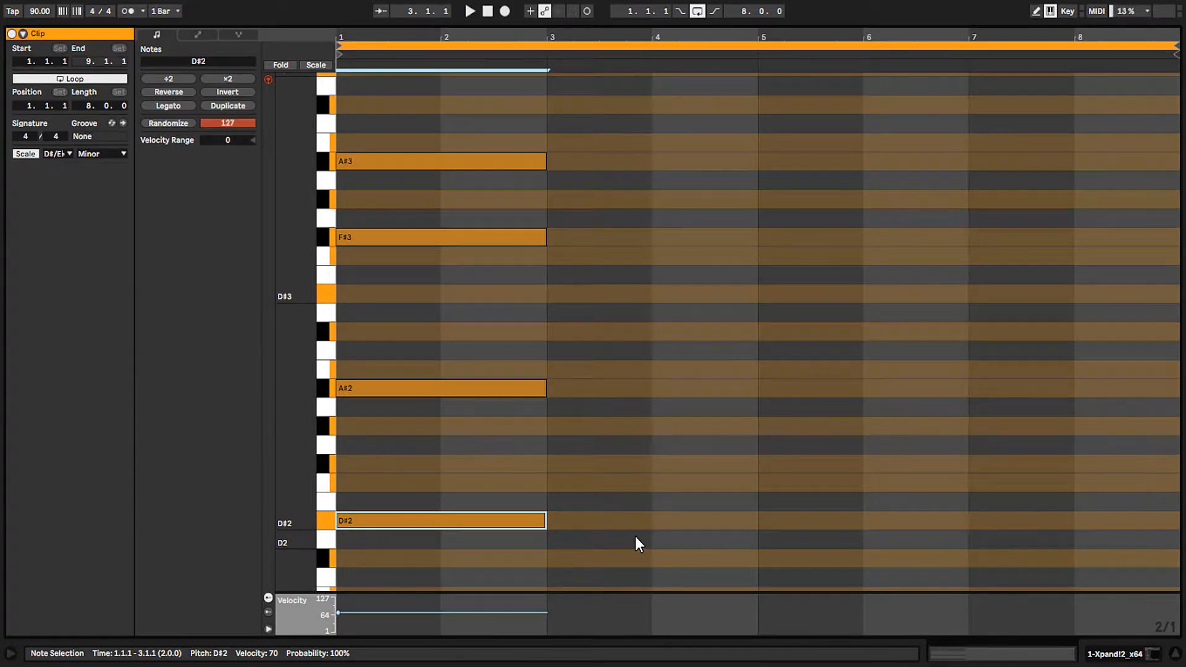
double_click(366, 296)
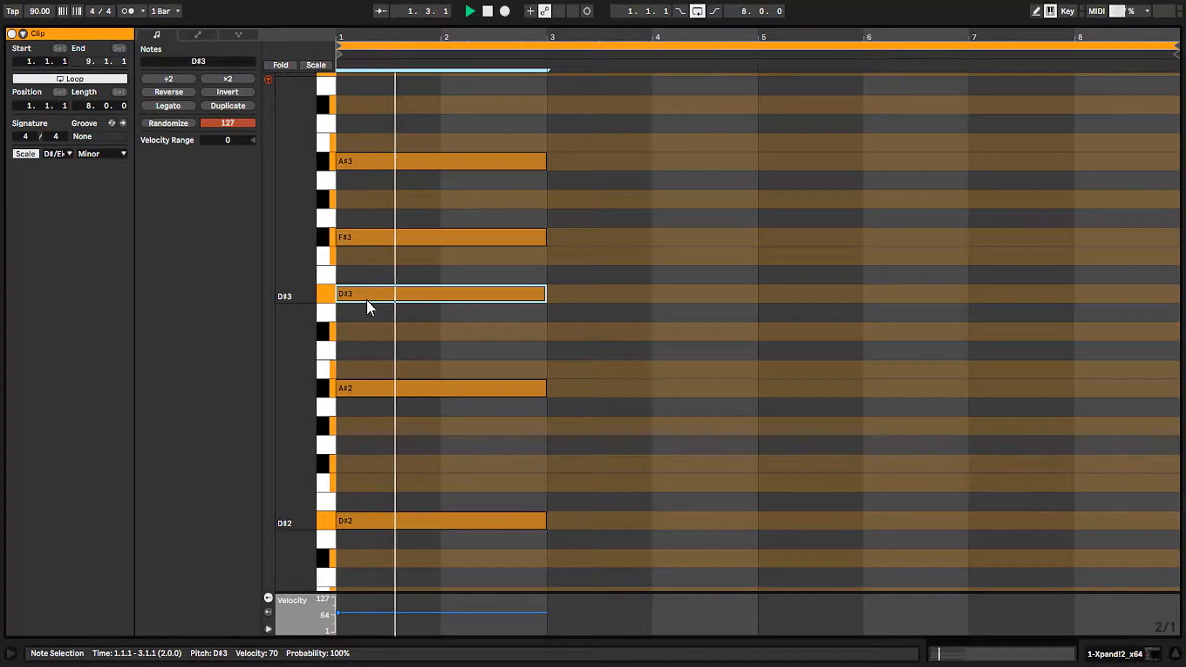
key("space")
left_click(366, 311)
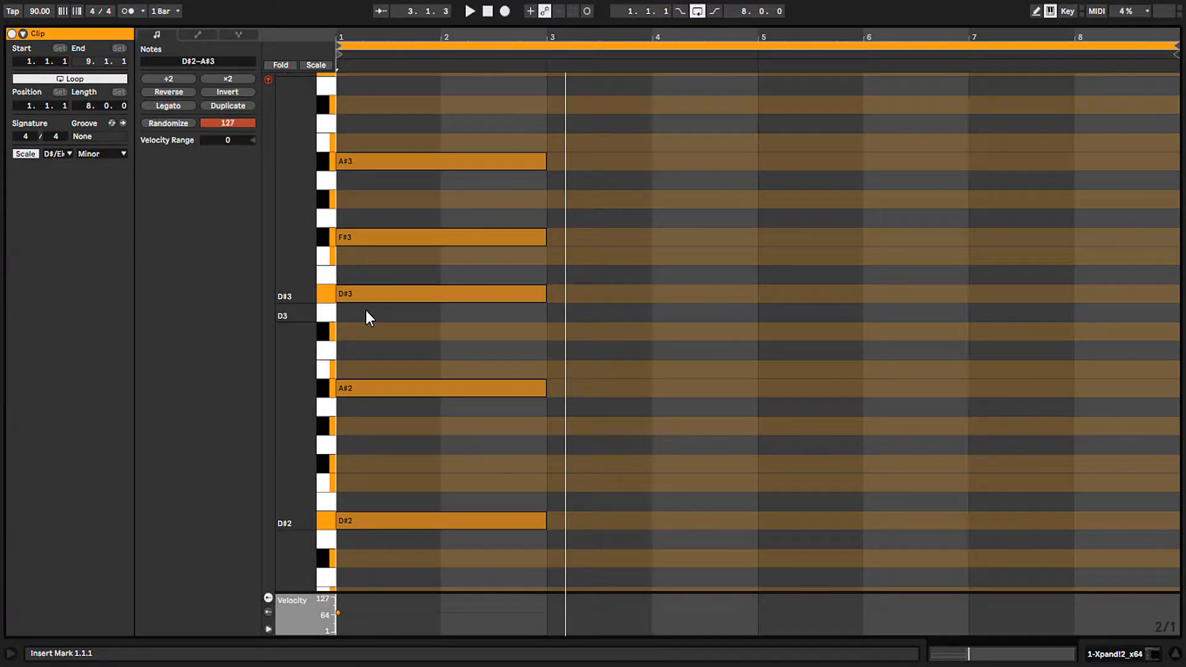
- Build the second chord across bars 3 and 4 from two-bar C#2, E#2 and G#2 notes, and audition each note
scroll(366, 310, "down", 3)
left_click_drag(603, 498, 752, 494)
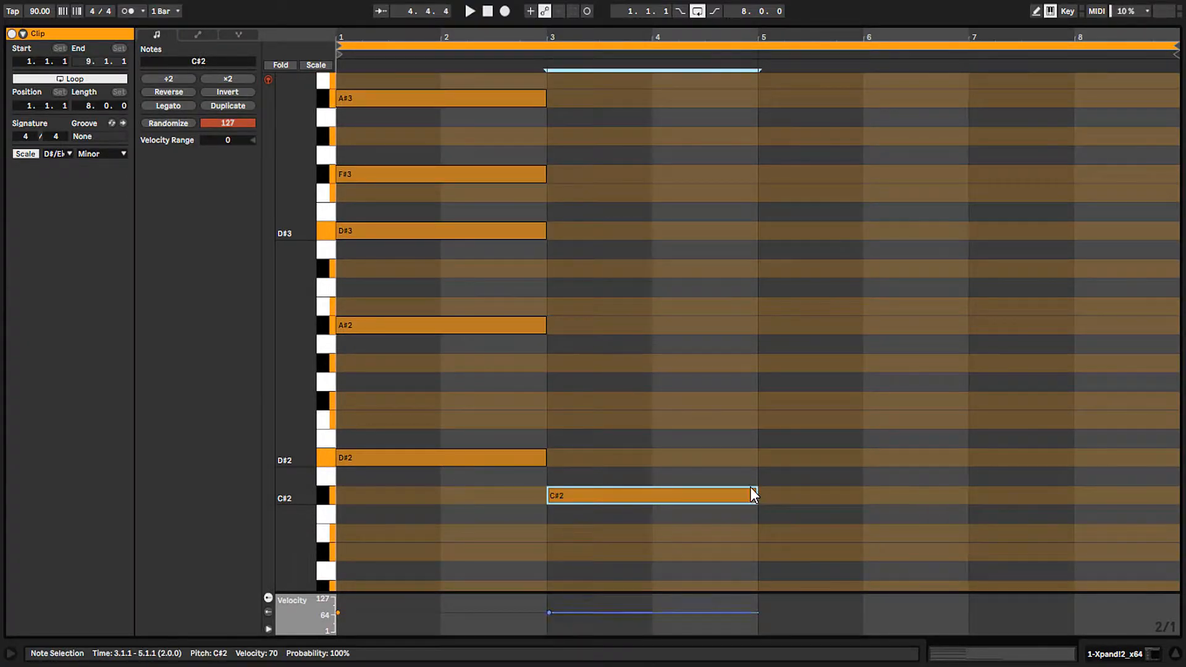
left_click_drag(575, 419, 756, 417)
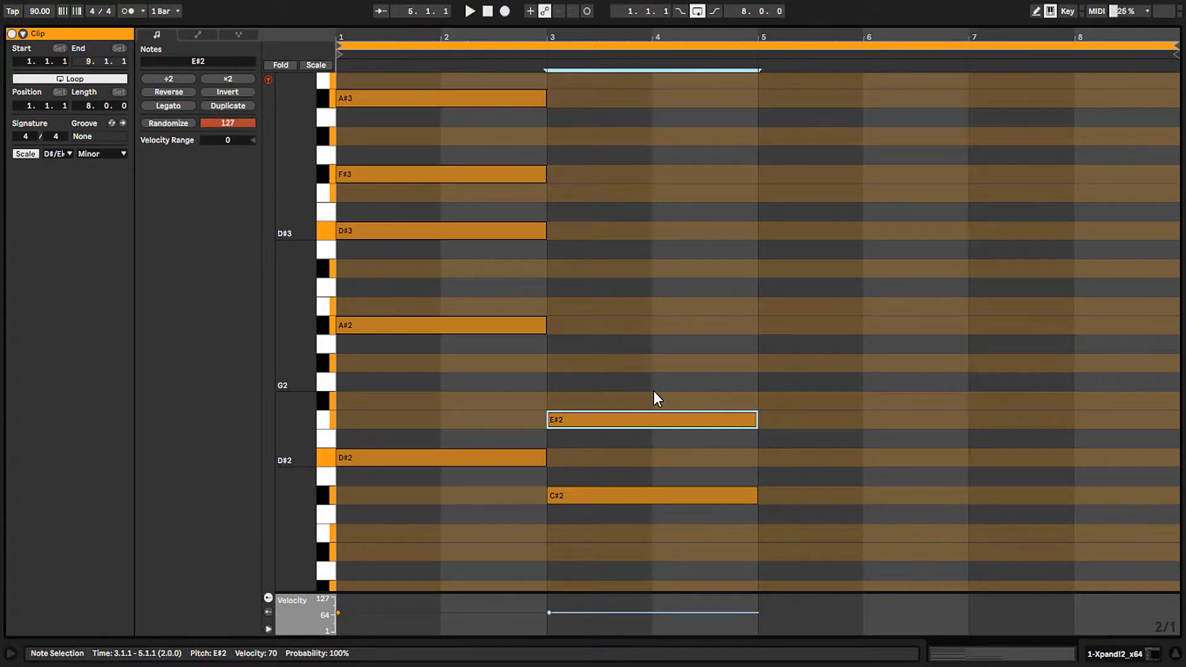
key("b")
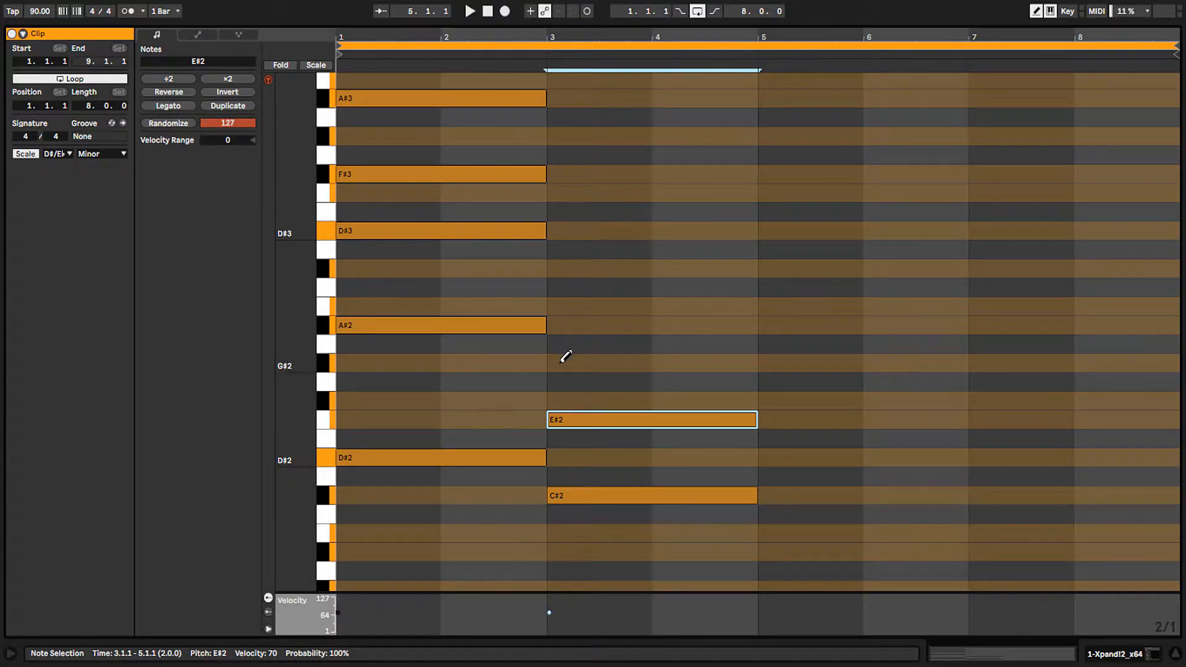
left_click(564, 362)
key("b")
left_click(574, 491)
left_click(581, 421)
left_click(613, 366)
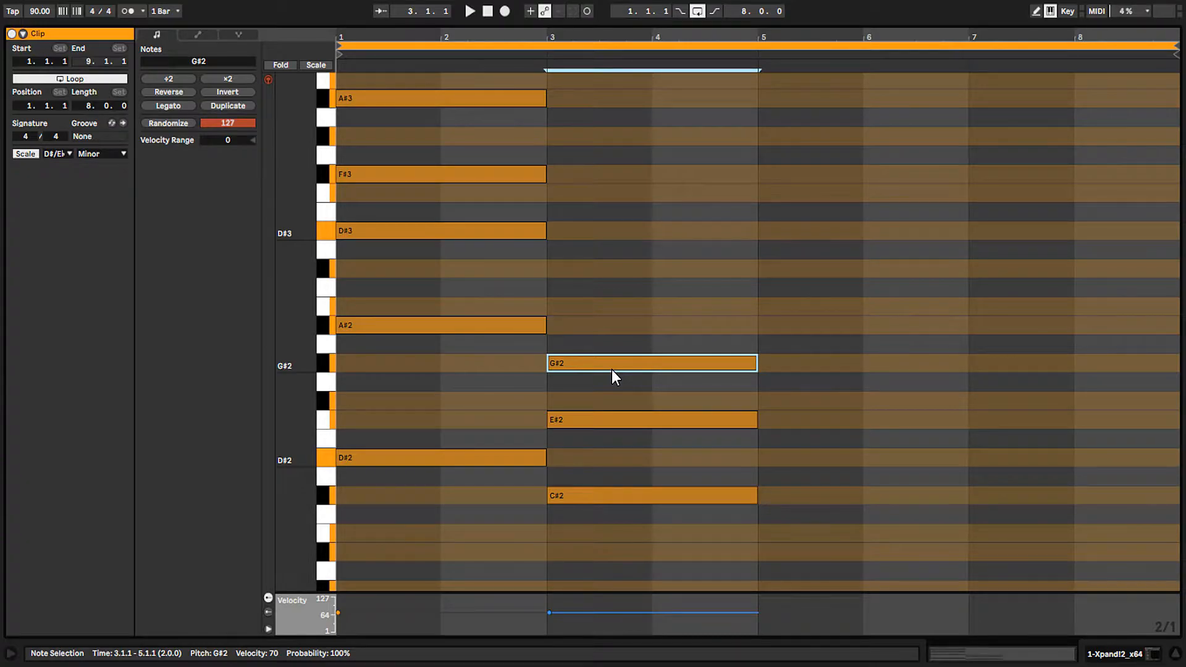
- Copy the C#2, E#2 and G#2 notes one octave higher and delete the low E#2 from the second chord
left_click_drag(618, 294, 642, 556)
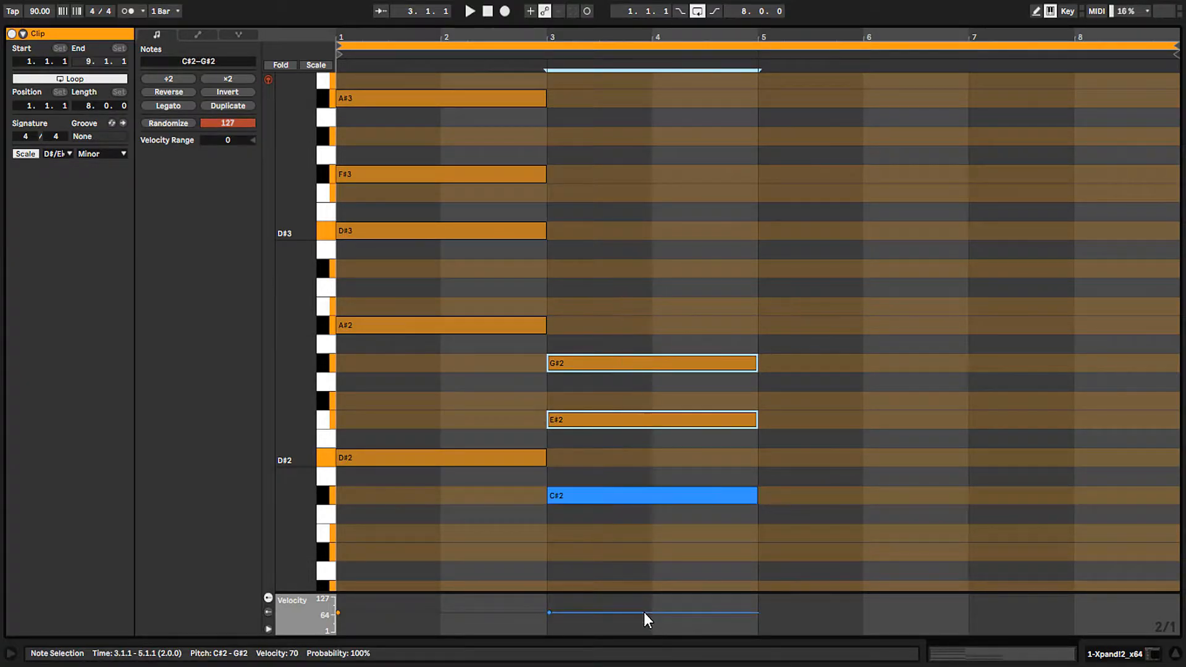
key("ctrl+c")
key("ctrl+v")
key("shift+Up")
left_click(585, 420)
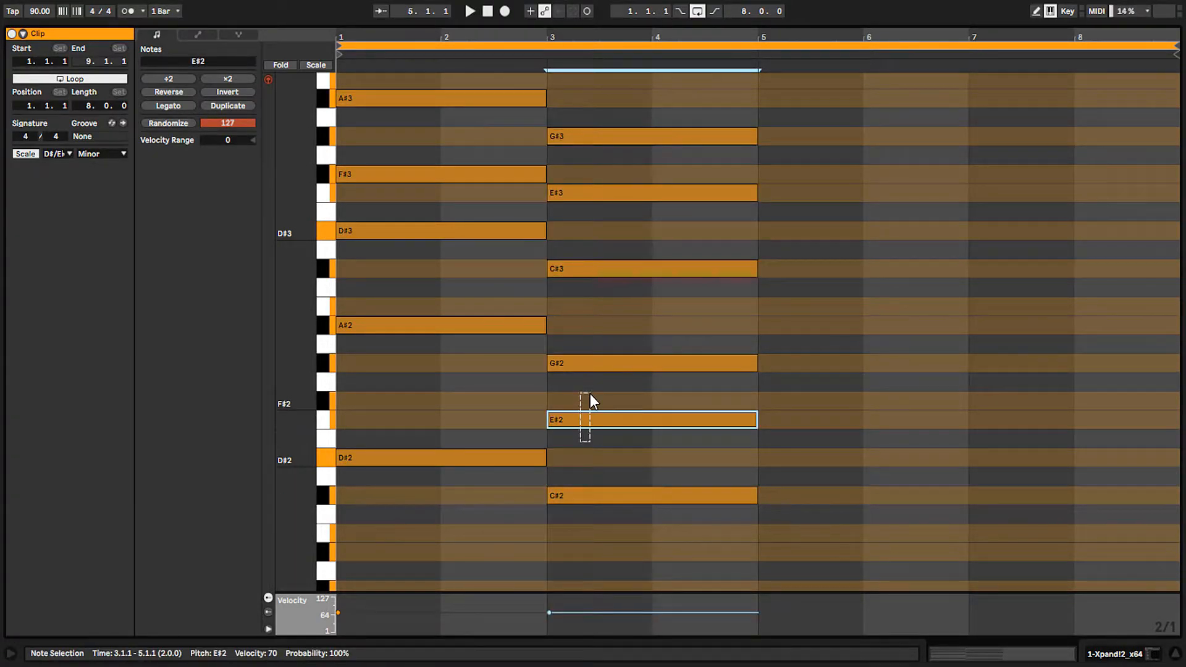
key("Delete")
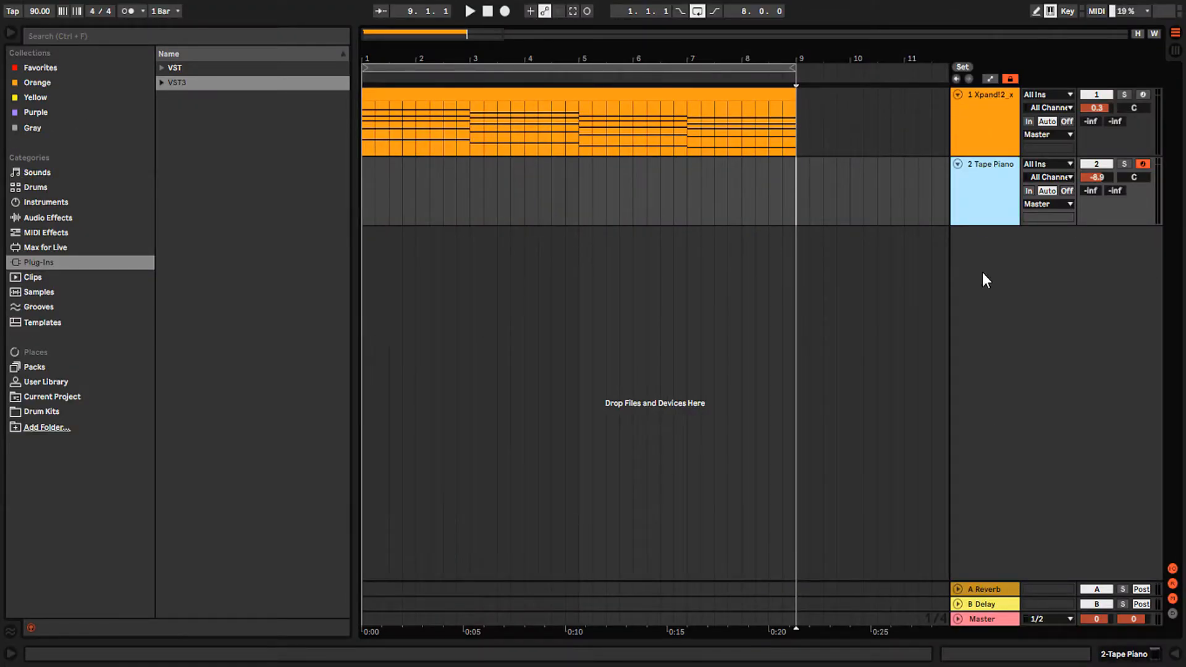
- Insert an empty eight-bar MIDI clip on the Tape Piano track, starting at bar 1
left_click(1123, 655)
left_click(45, 494)
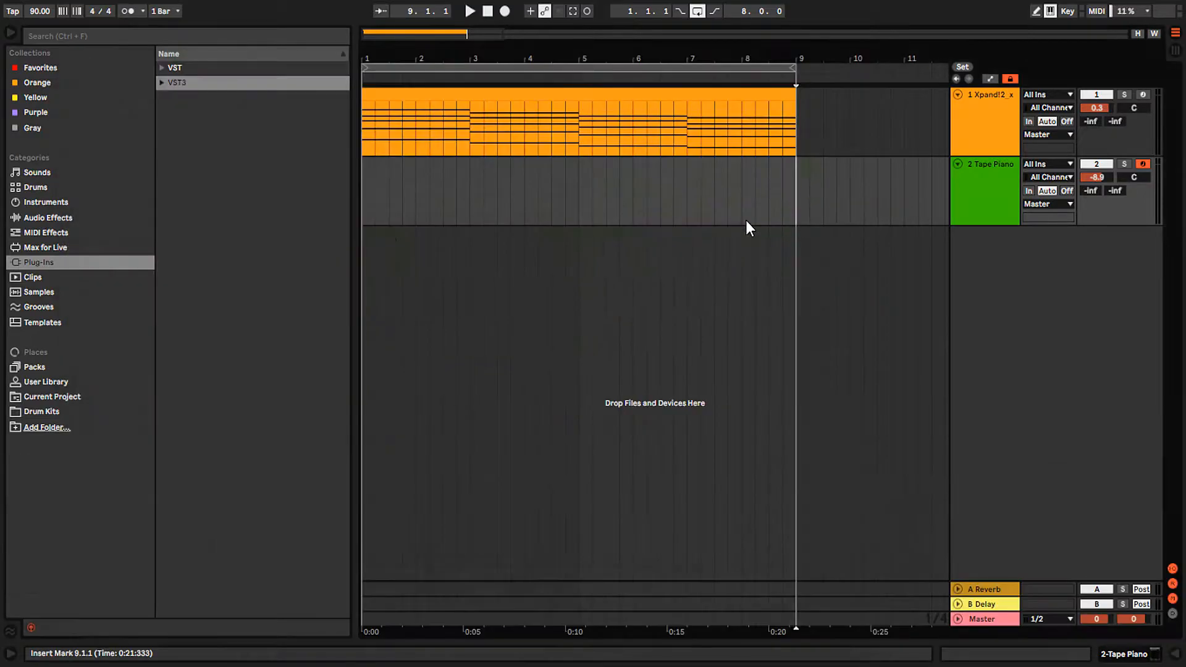
left_click_drag(786, 216, 320, 216)
right_click(435, 214)
left_click(460, 346)
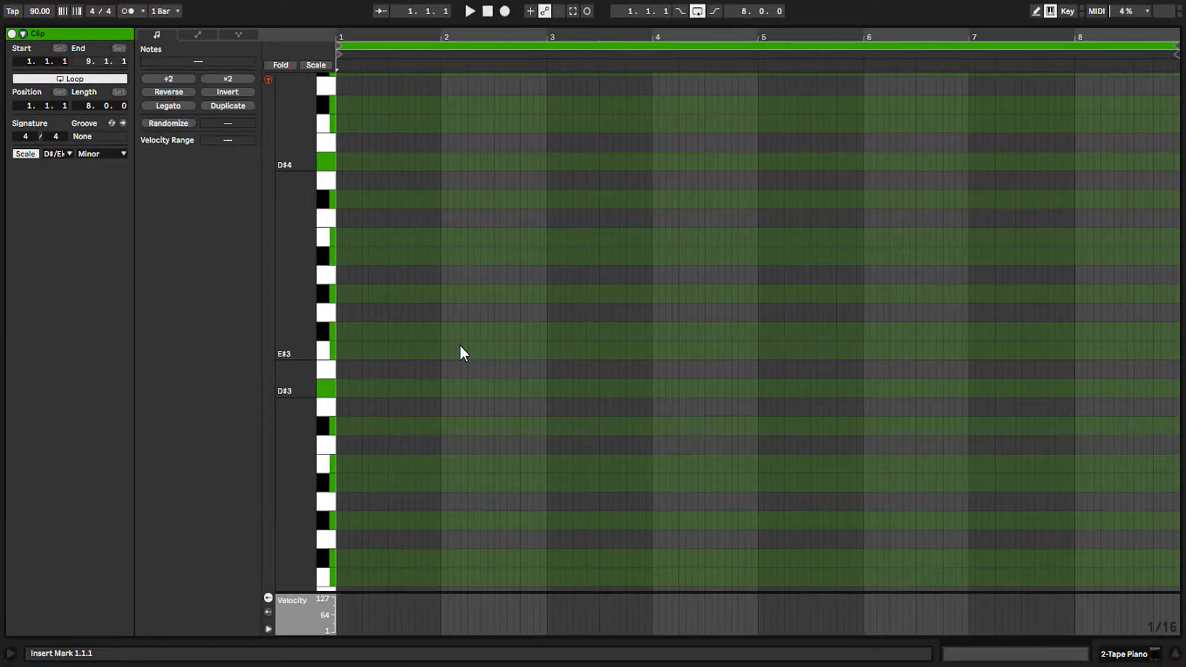
- Select the Xpand!2 and Tape Piano clips together, open both in the note editor and enable Focus
left_click(1174, 655)
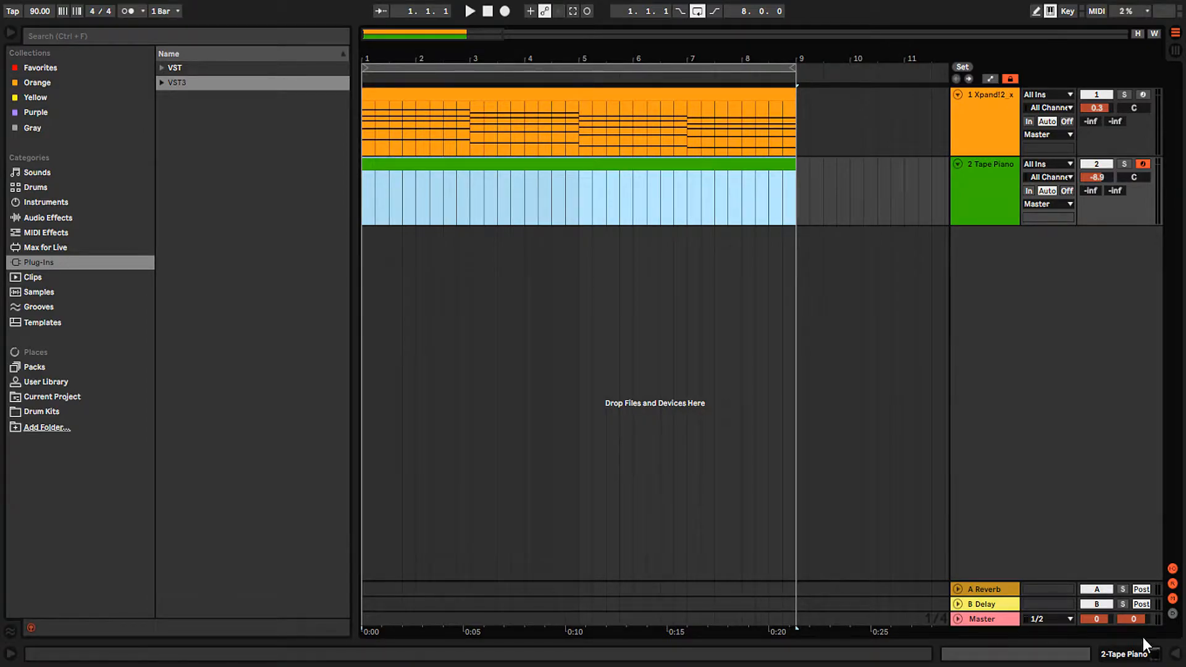
left_click(583, 99)
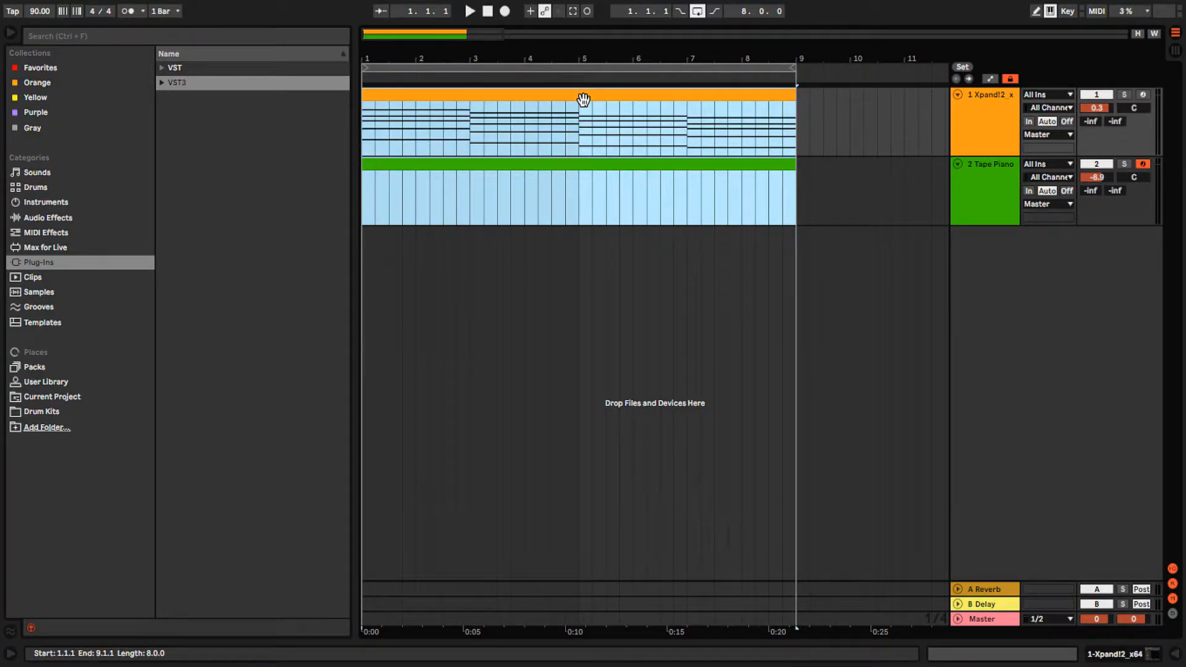
left_click(933, 660)
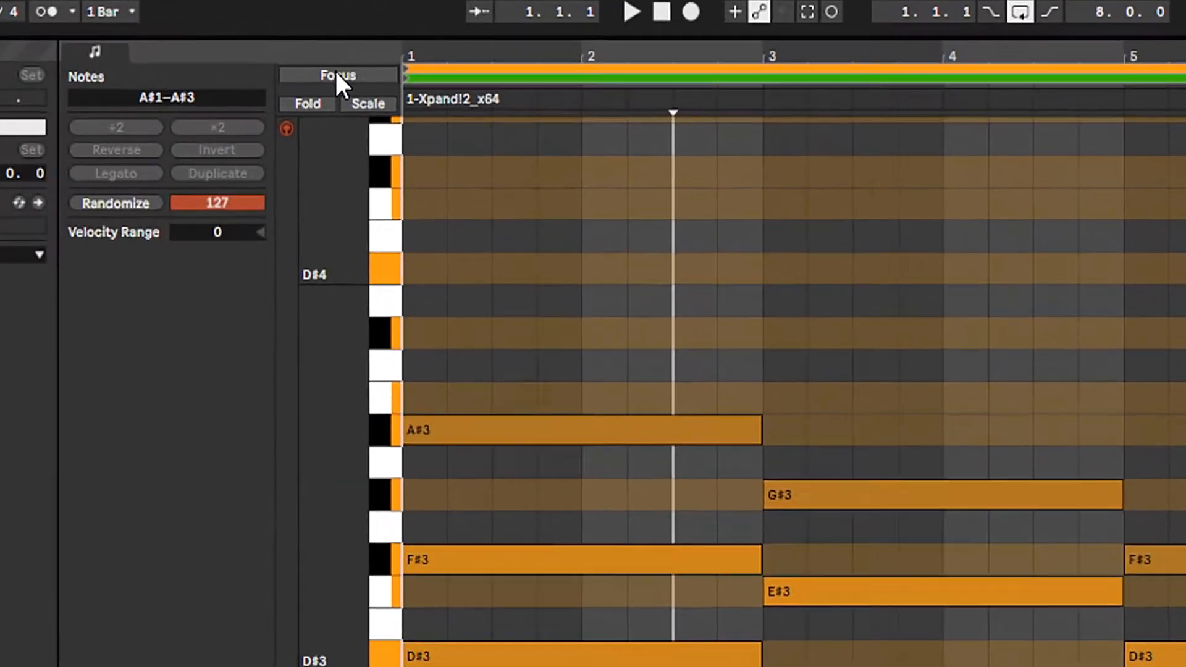
left_click(302, 48)
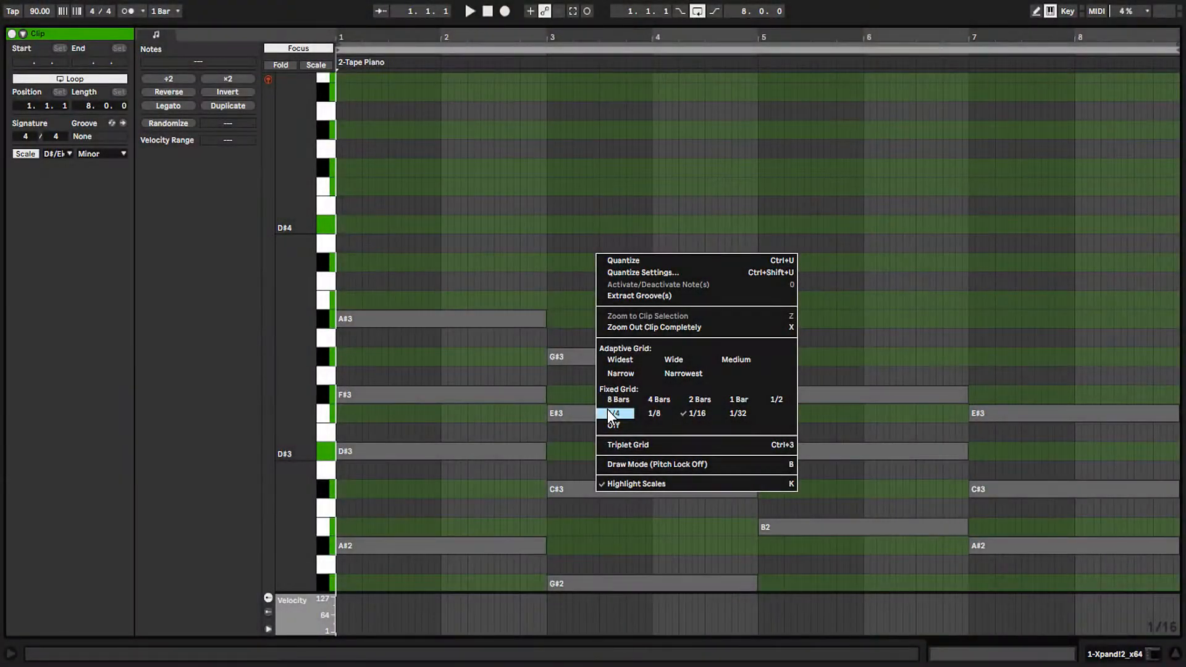
- Set the Tape Piano clip's grid to 1/4 and place a G#3 quarter note at bar 3 plus higher melody notes around bar 4
left_click(607, 409)
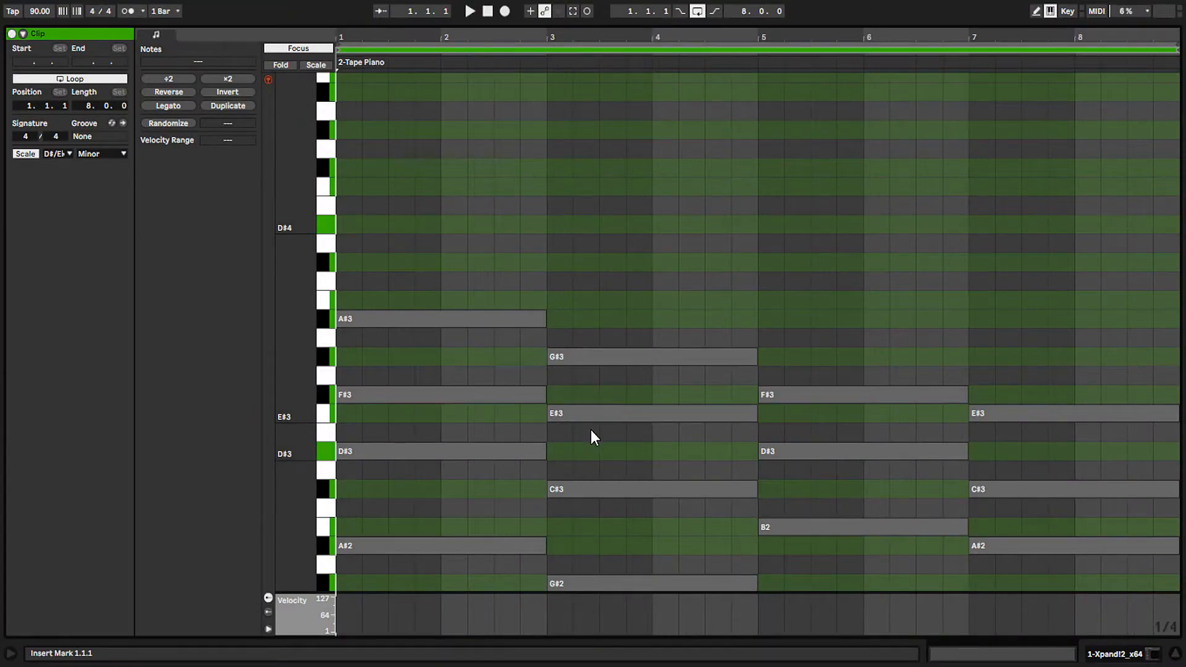
double_click(560, 225)
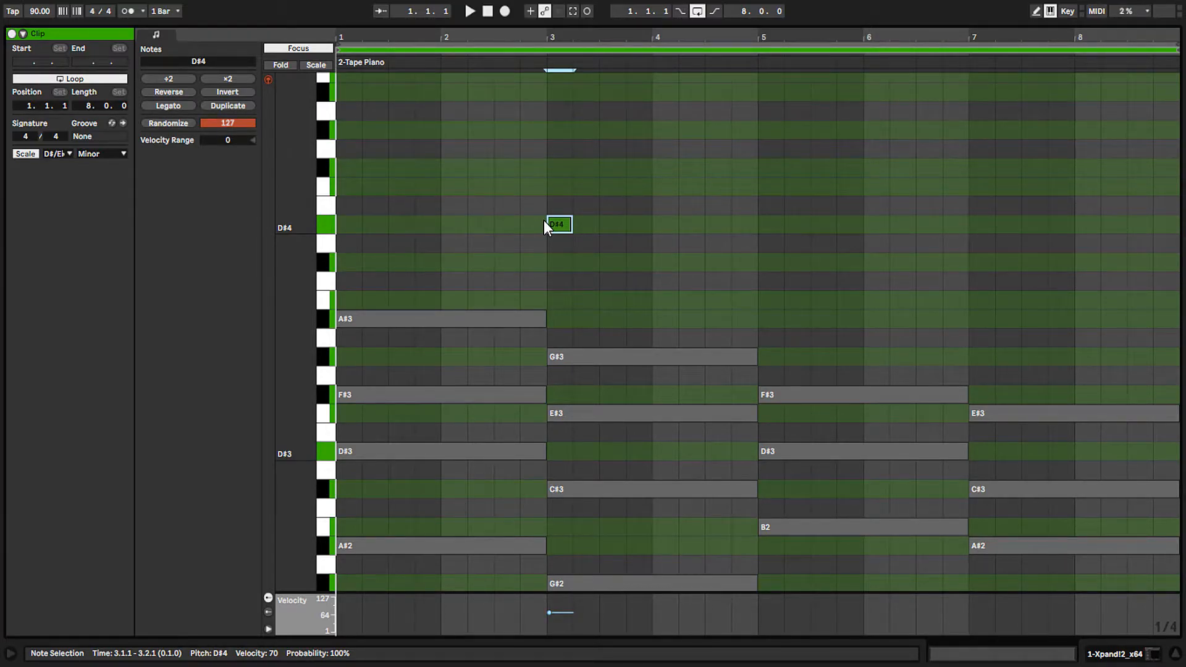
left_click_drag(552, 228, 558, 363)
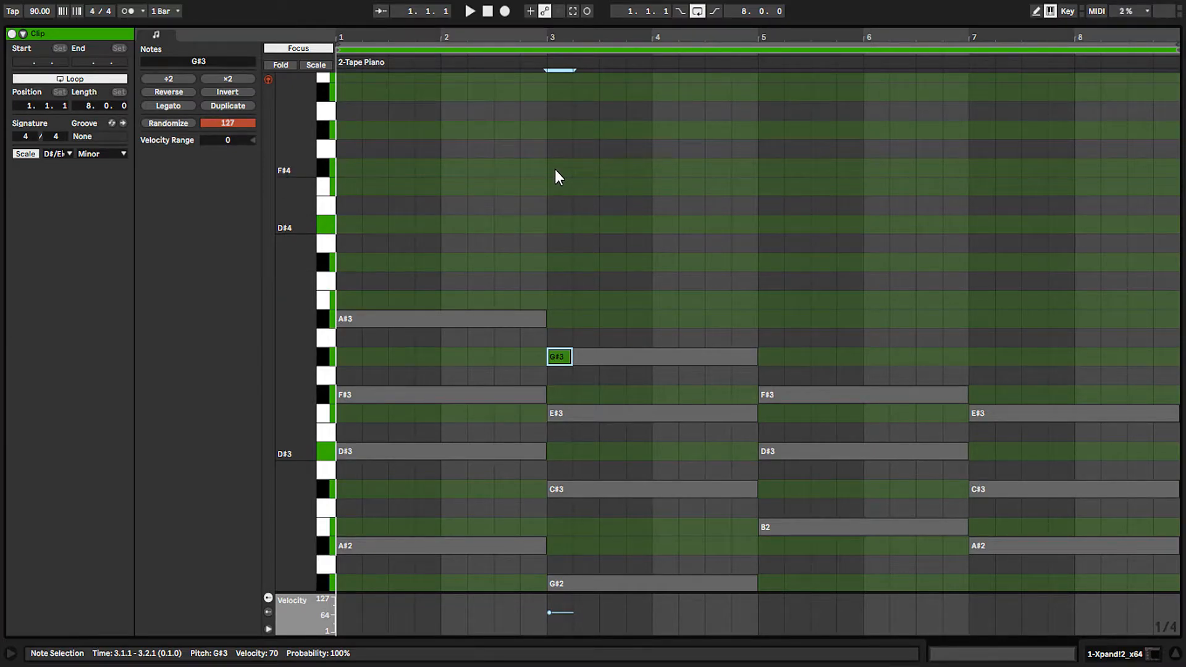
double_click(639, 223)
left_click(687, 266)
double_click(687, 266)
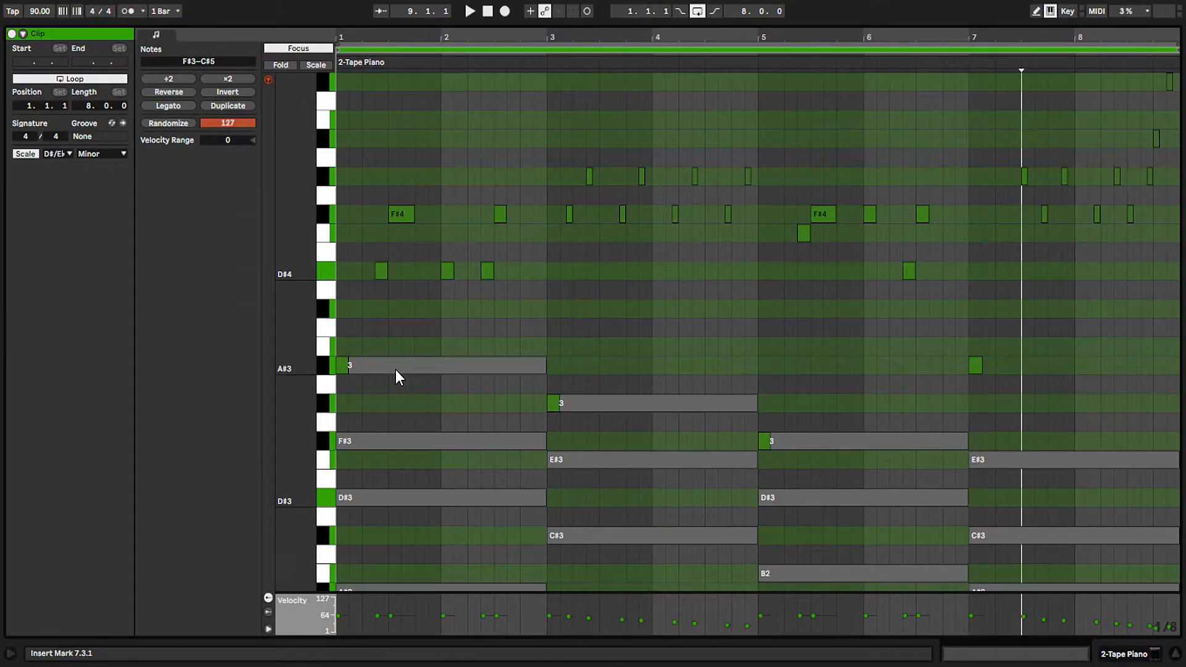
- Examine the melody's opening notes at bars 1, 3, 5 and 7 against the chord notes underneath them
left_click_drag(365, 324, 336, 394)
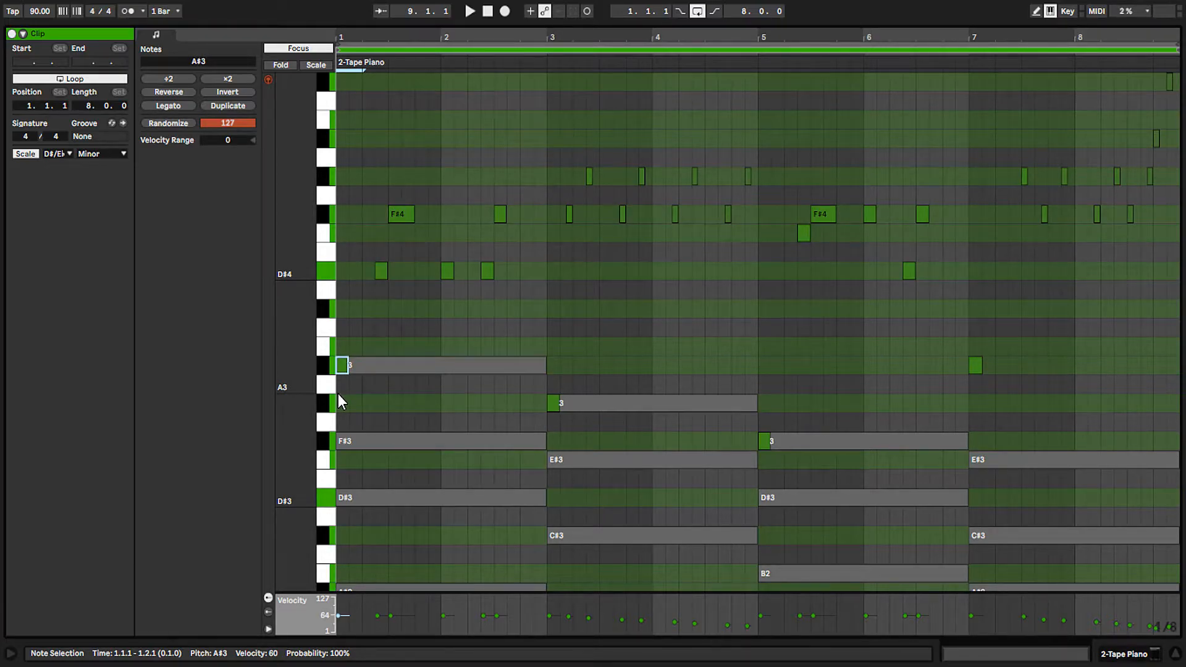
left_click_drag(481, 401, 632, 443)
left_click_drag(746, 383, 799, 497)
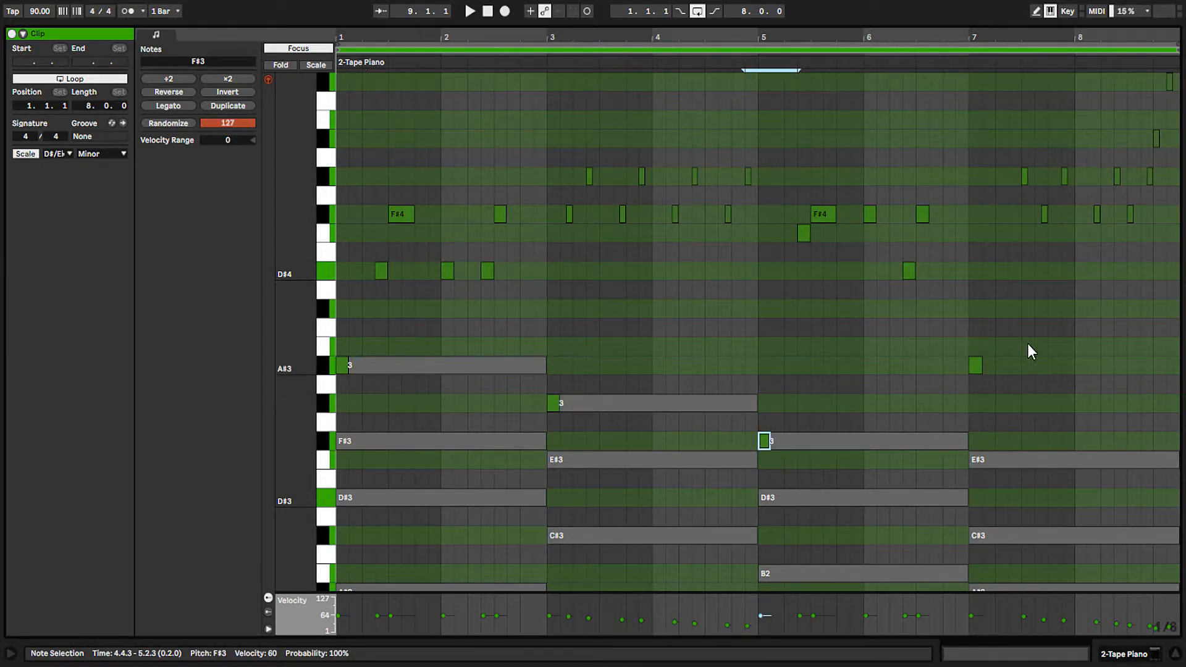
scroll(1028, 385, "down", 3)
scroll(1028, 385, "down", 3)
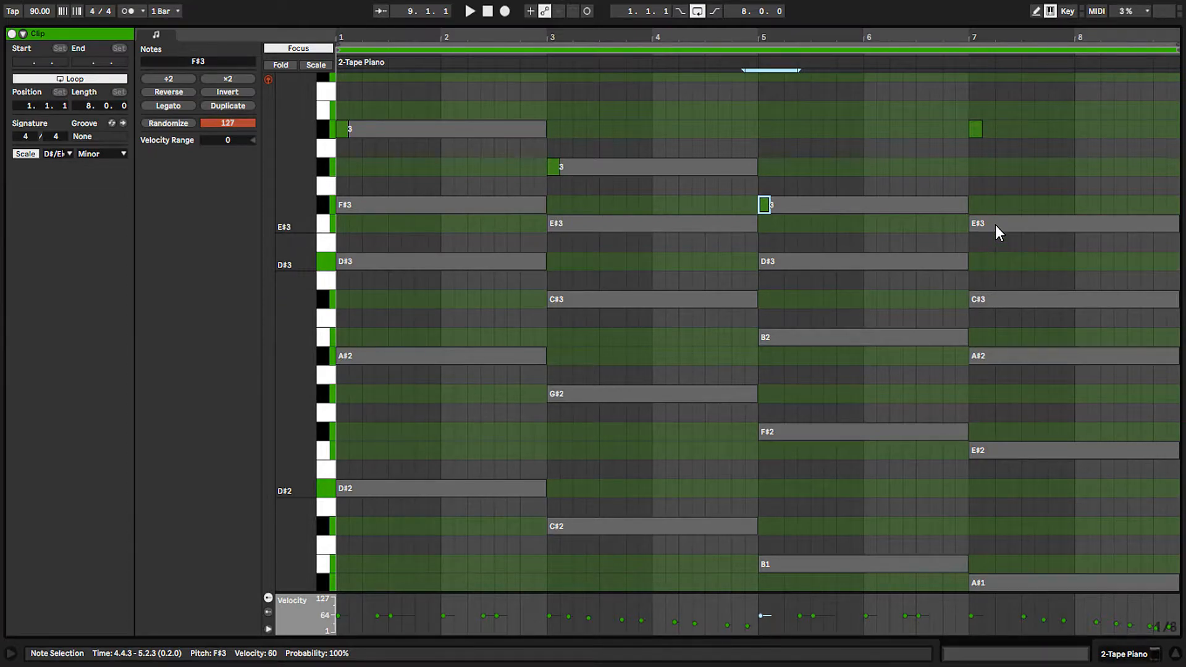
scroll(995, 225, "up", 3)
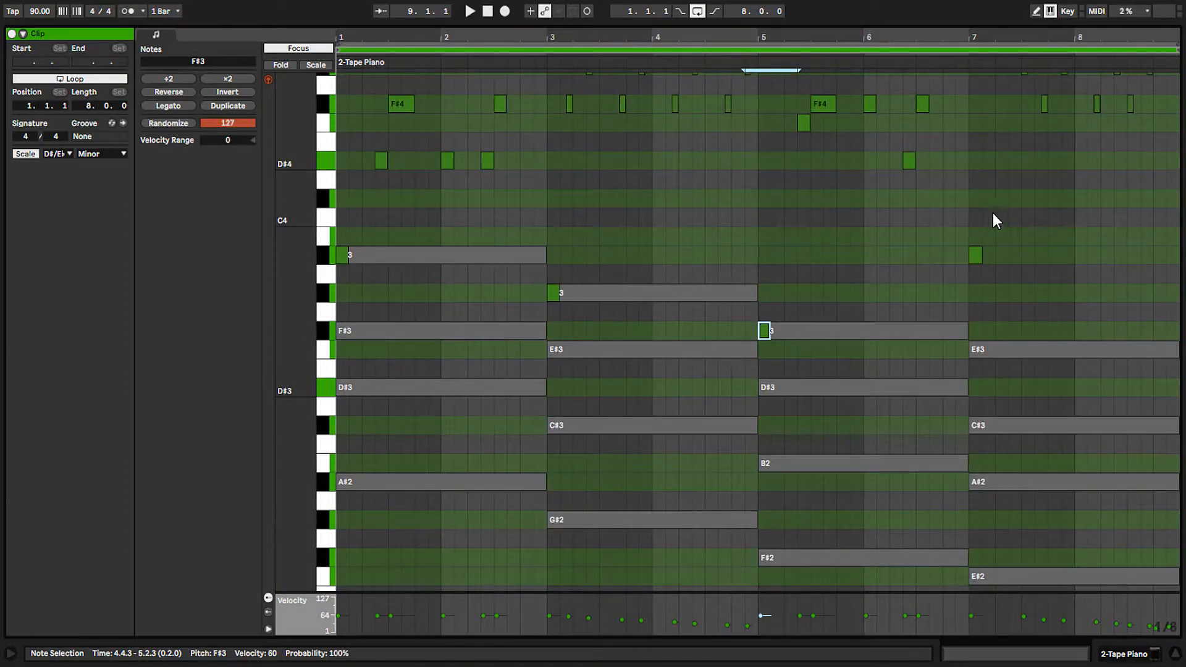
scroll(977, 254, "up", 6)
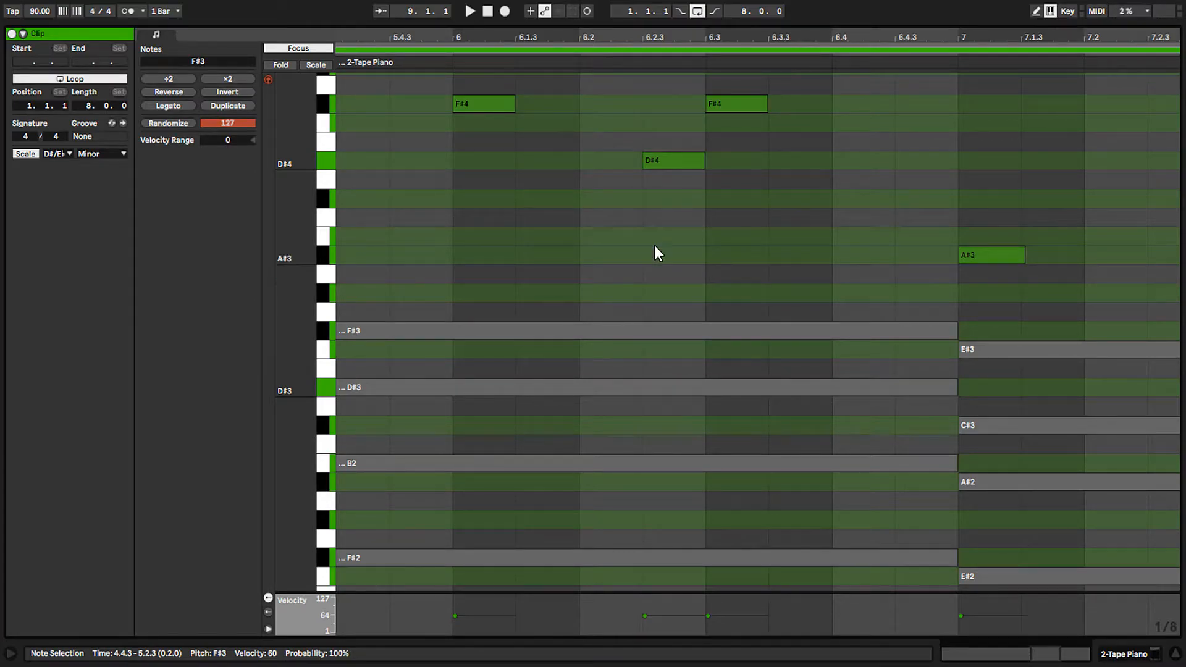
left_click_drag(421, 37, 421, 3)
scroll(972, 285, "up", 3)
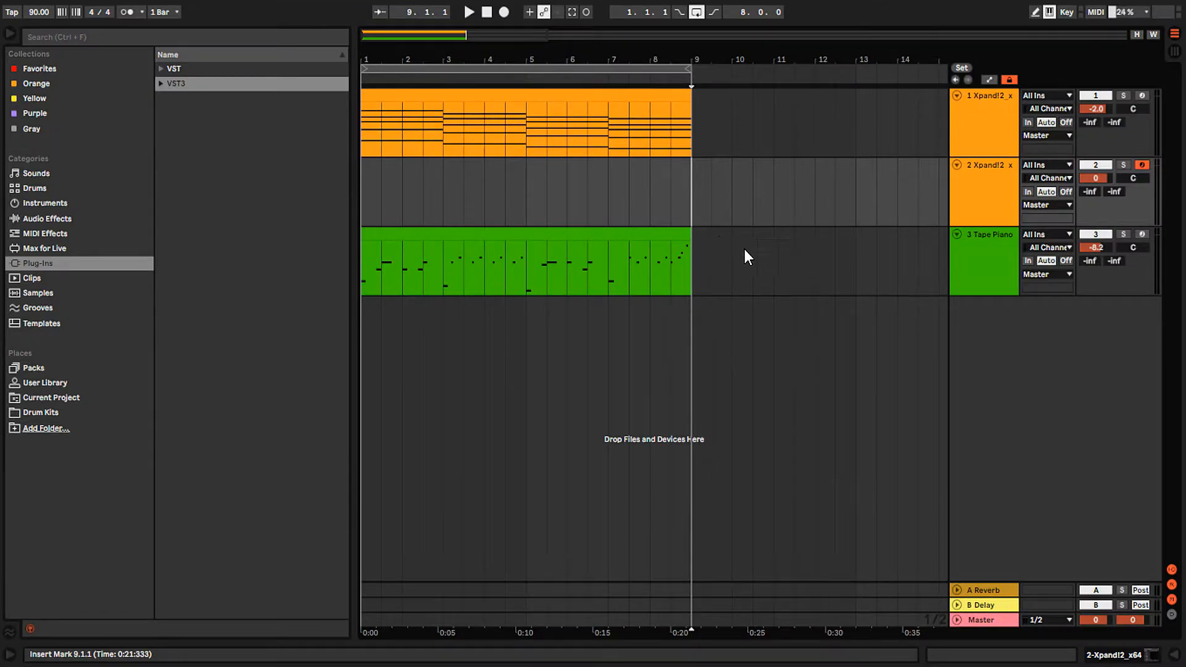
- Check the instrument preset loaded on the second Xpand!2 track
left_click(975, 203)
left_click(1114, 657)
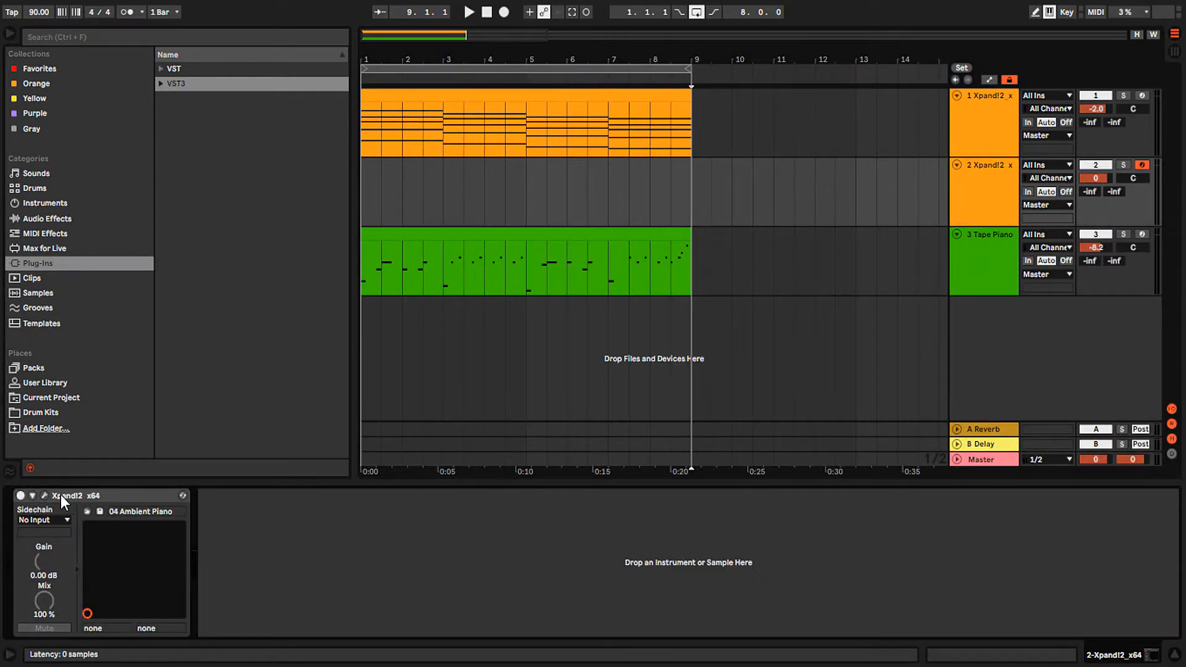
left_click(44, 496)
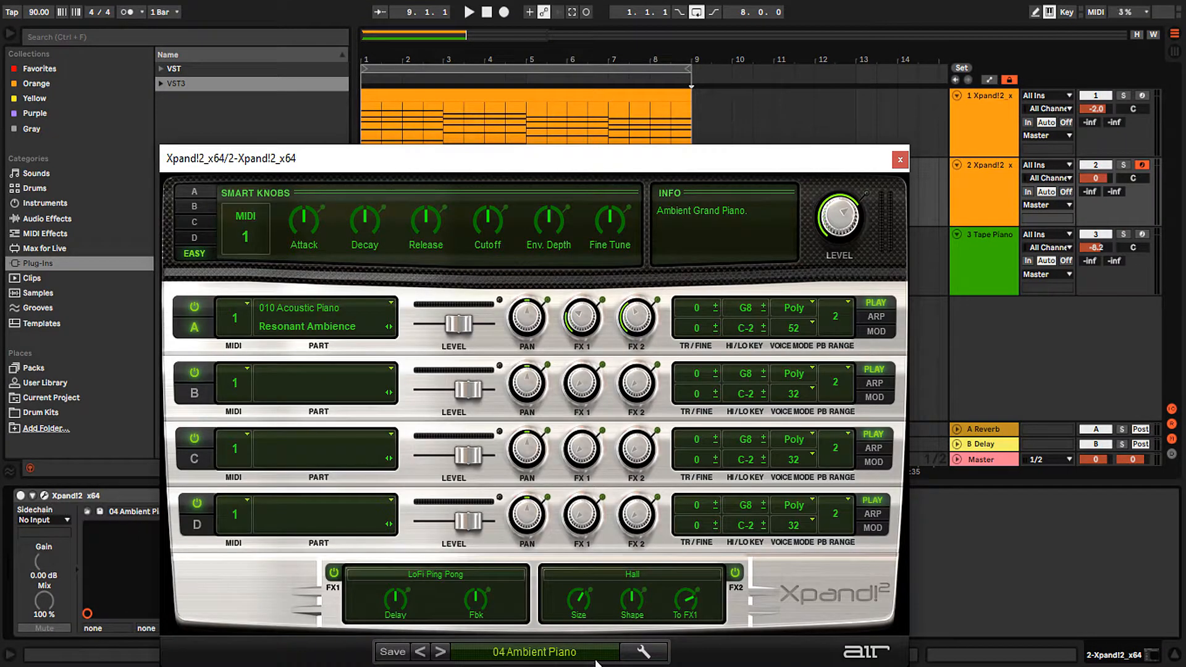
left_click(901, 159)
- Insert an empty eight-bar MIDI clip on the second Xpand!2 track, starting at bar 1
left_click_drag(692, 207, 363, 196)
right_click(425, 194)
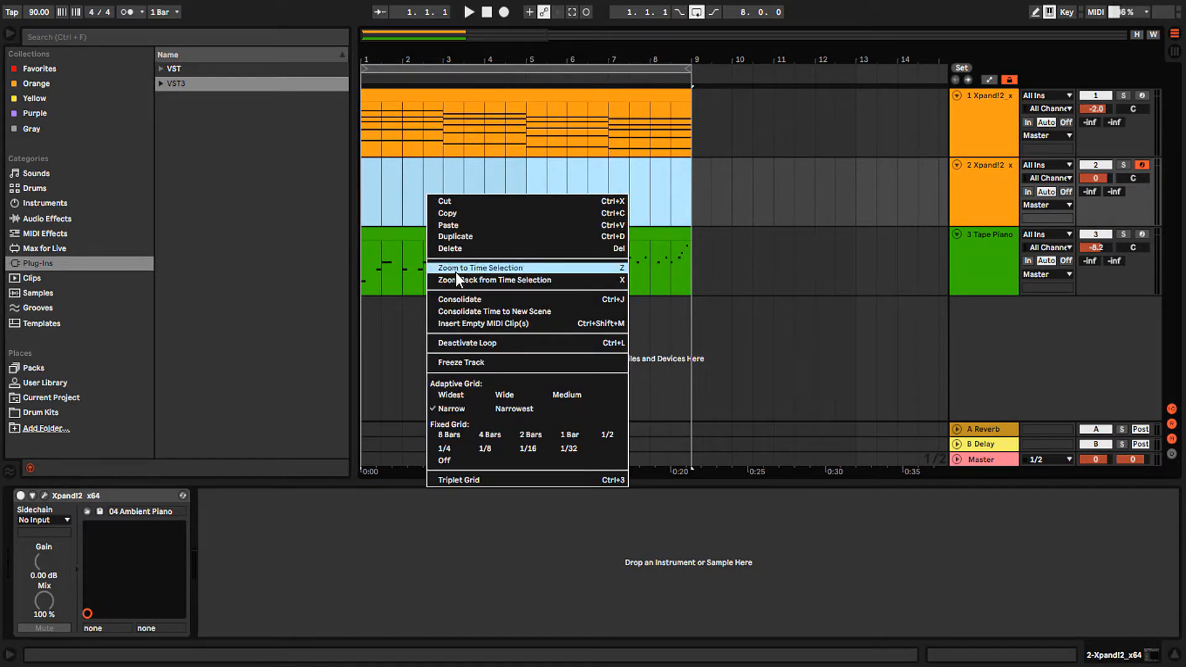
left_click(458, 322)
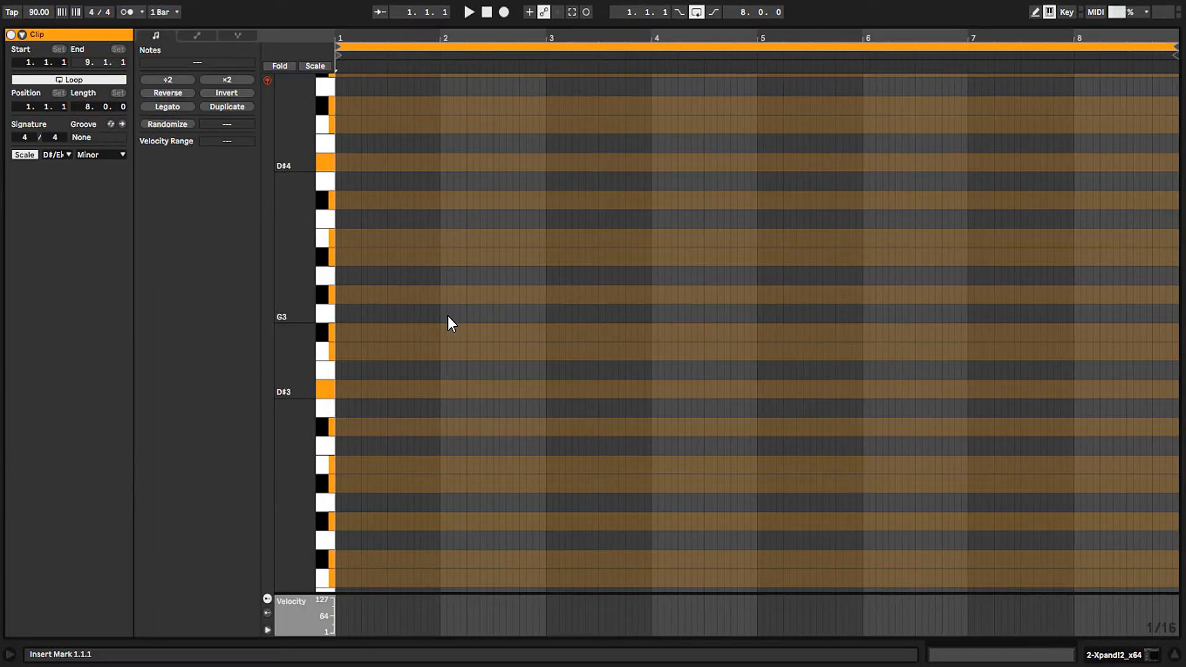
- Open the clips of both Xpand!2 tracks and the Tape Piano together in the note editor, with the second Xpand!2 clip in focus
left_click(1175, 656)
left_click(521, 241, "shift")
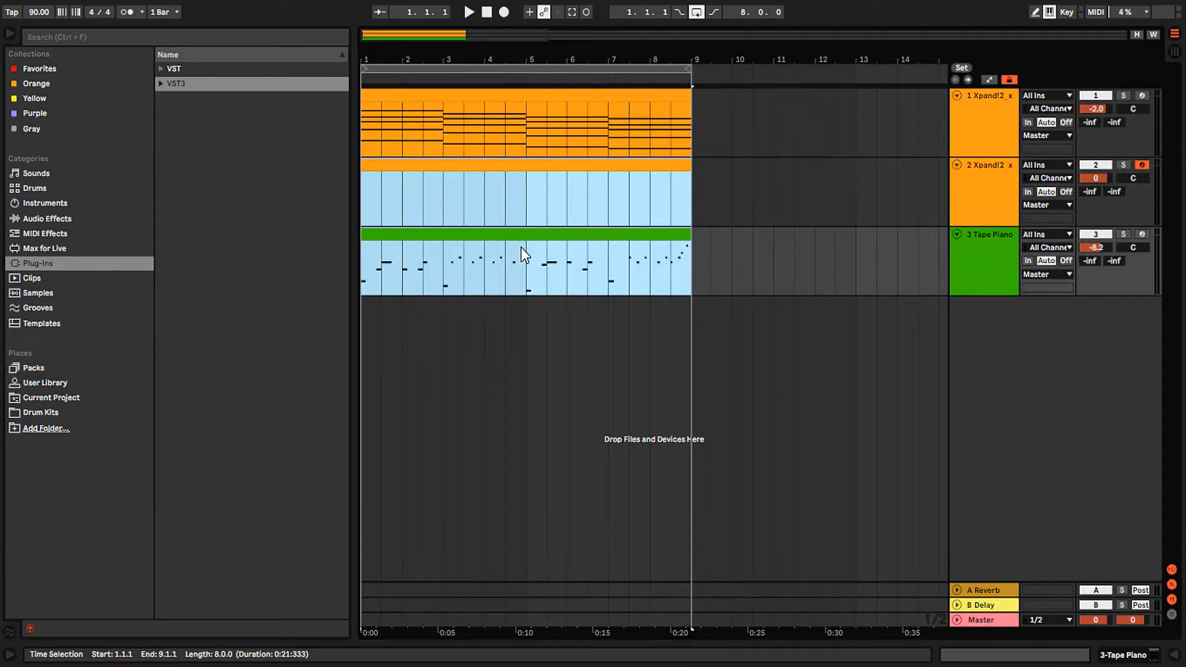
left_click(495, 113, "shift")
left_click(958, 655)
left_click(416, 51)
- Draw sixteenth notes F#4, G#4 and A#4 on the first beat of bar 3 and move the A#4 down to F#4
scroll(502, 227, "up", 2)
scroll(502, 228, "down", 3)
scroll(502, 228, "up", 3)
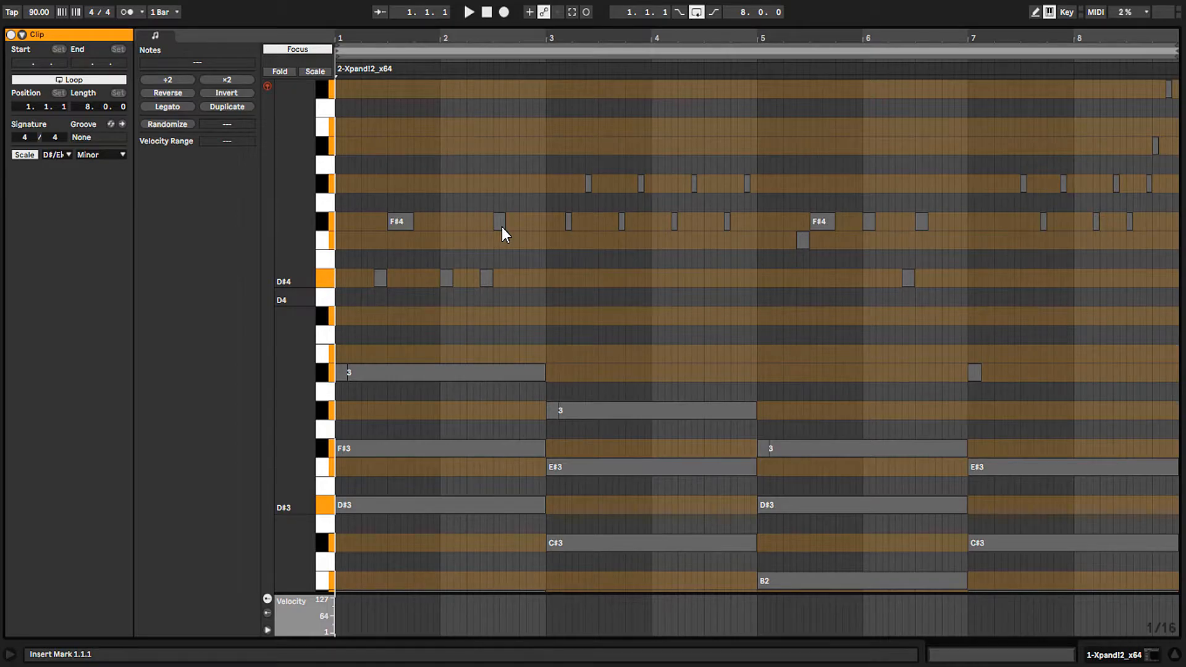
left_click_drag(616, 27, 614, 33)
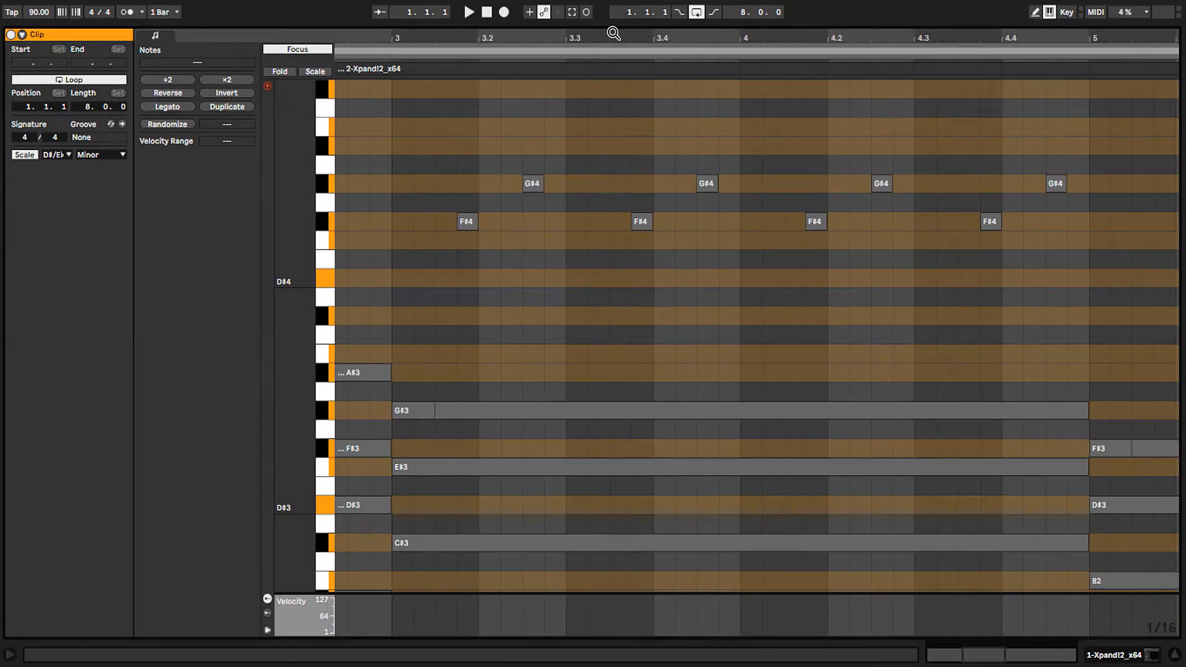
key("b")
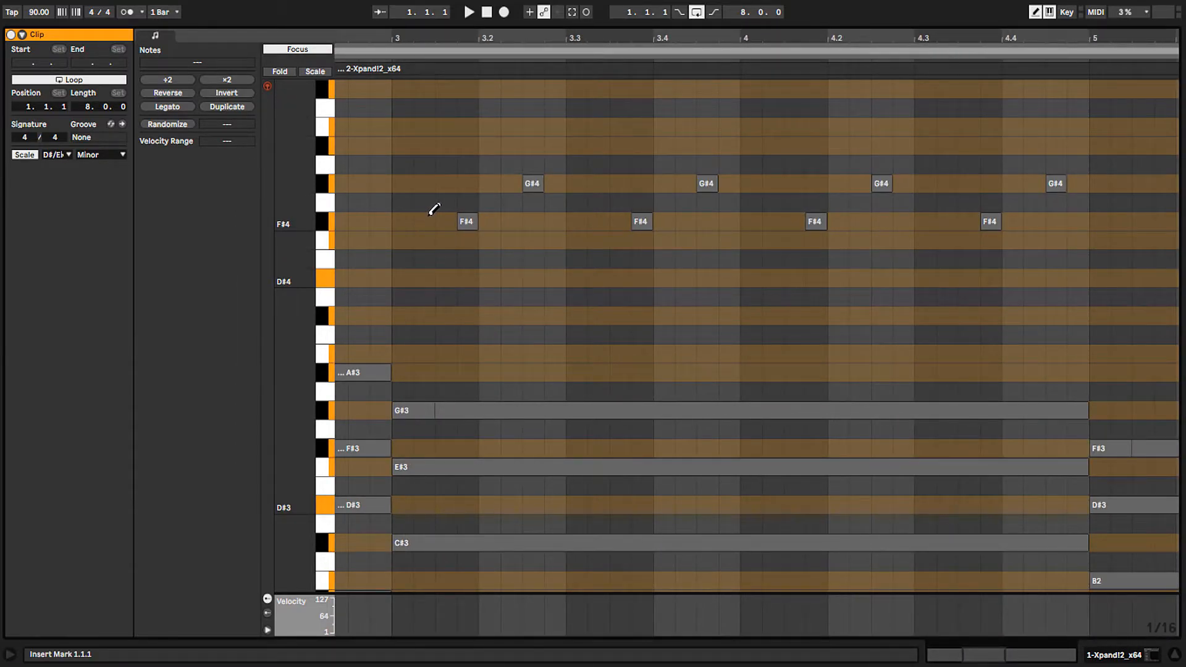
left_click(423, 222)
left_click(445, 183)
left_click(467, 146)
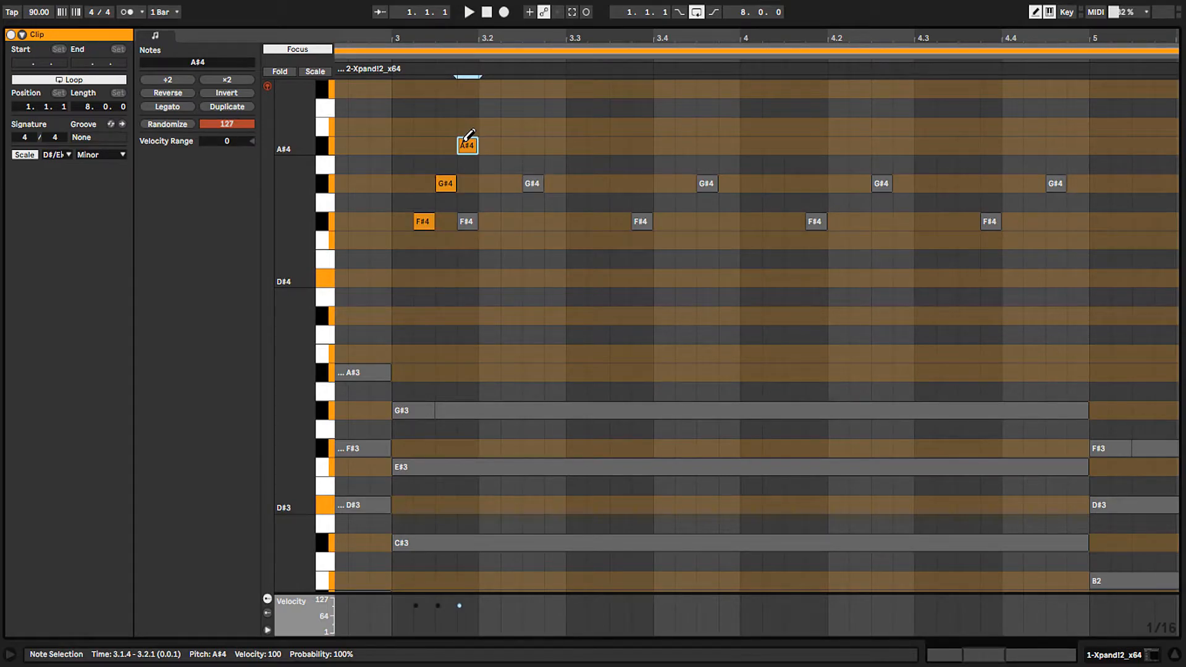
key("b")
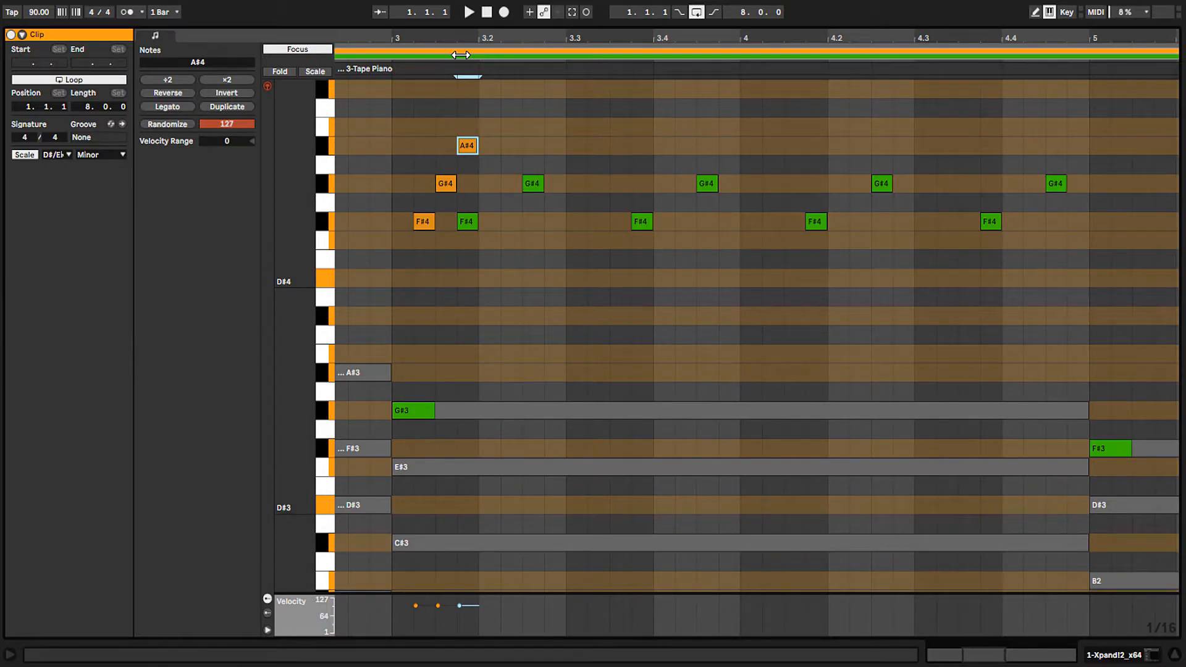
left_click_drag(469, 151, 468, 229)
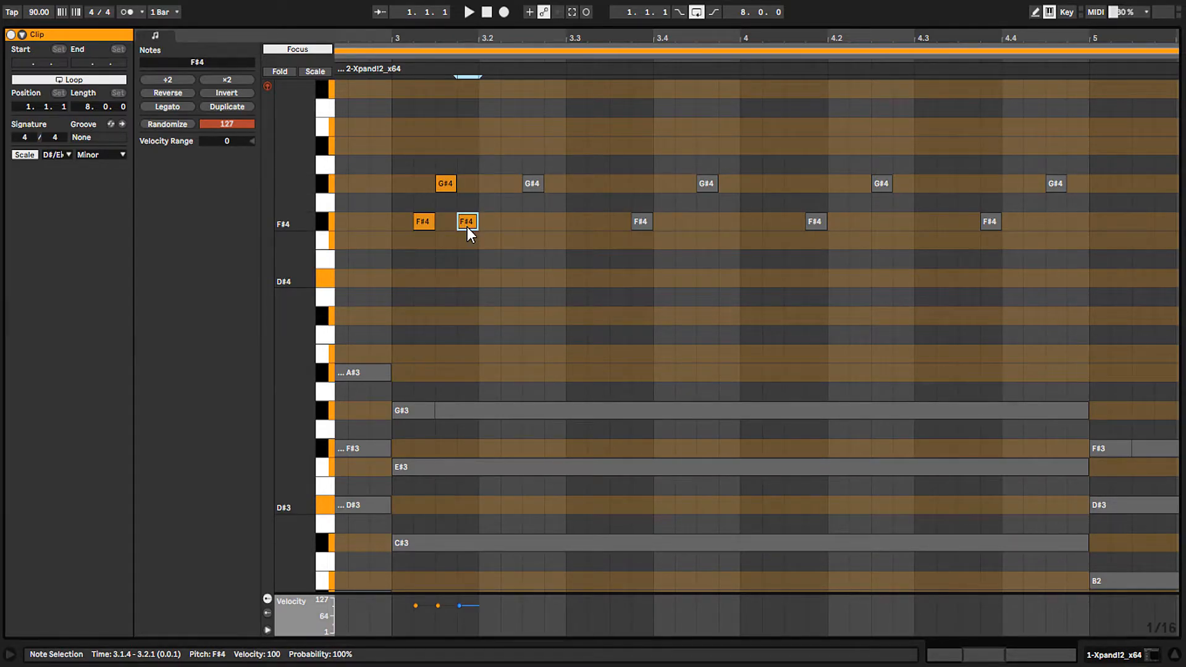
left_click_drag(409, 132, 442, 233)
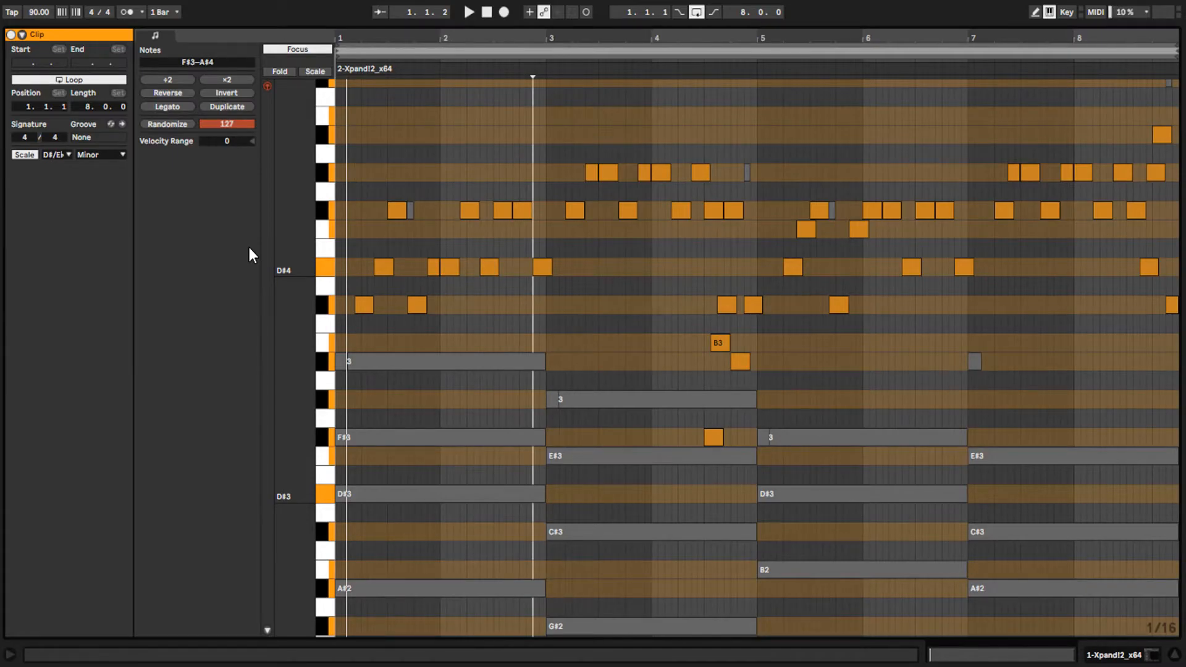
- Copy all notes of the second Xpand!2 clip one octave higher, spanning F#4 to A#5, keeping the originals
scroll(529, 211, "up", 3)
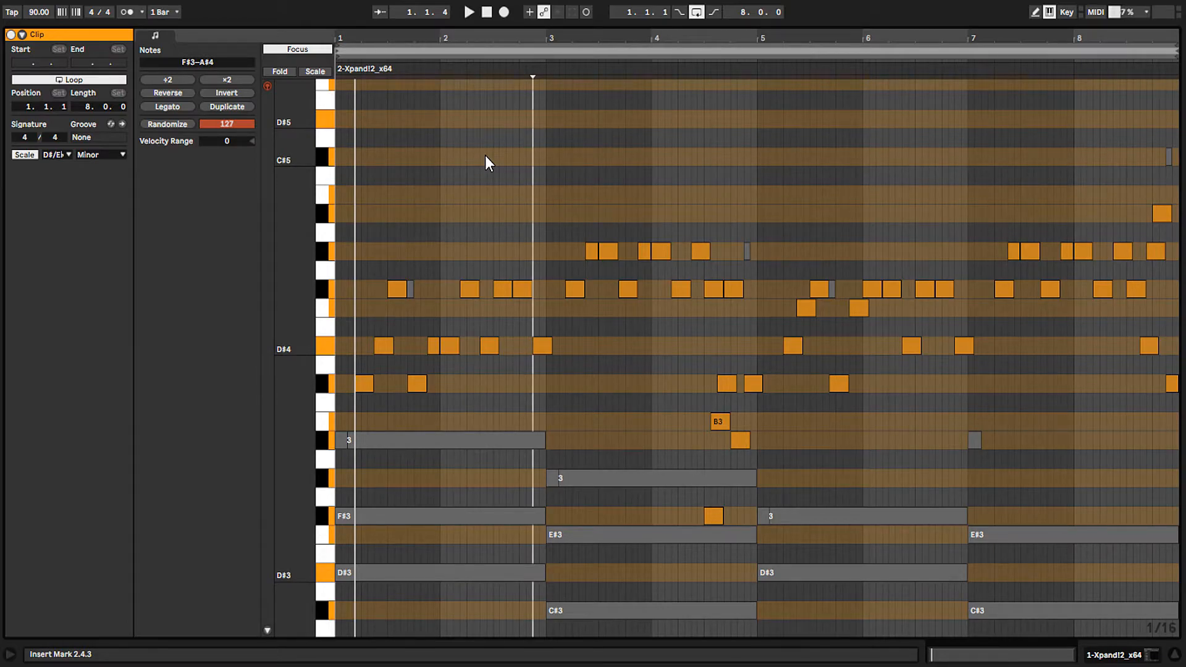
key("ctrl+a")
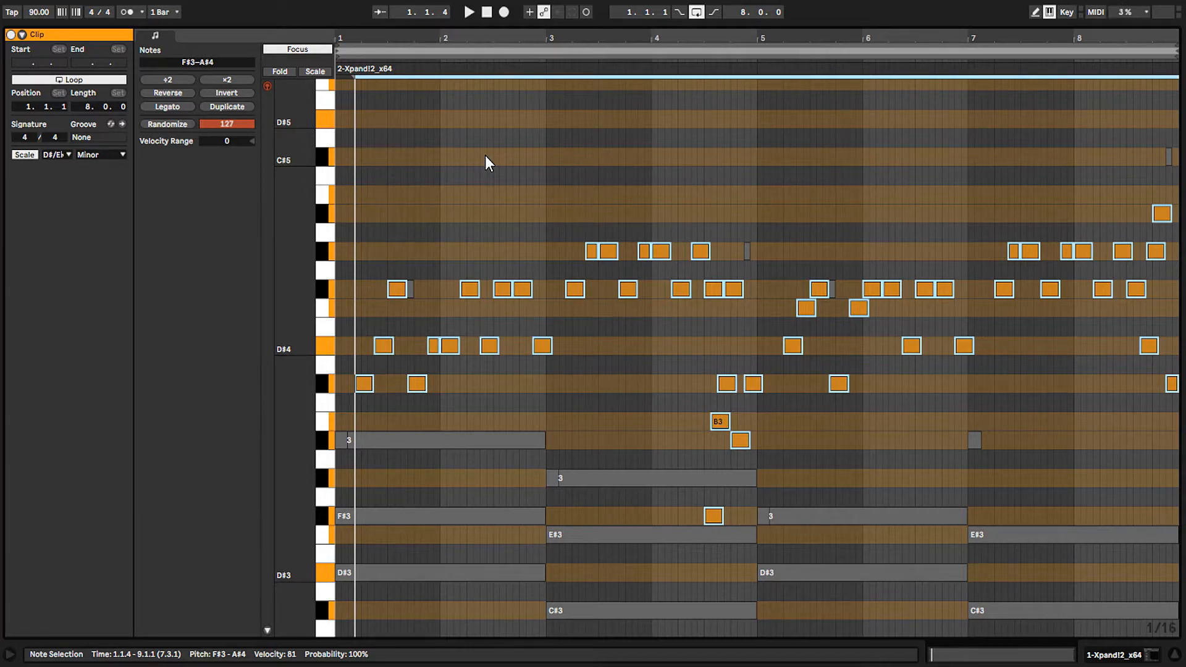
key("ctrl+v")
key("shift+Up")
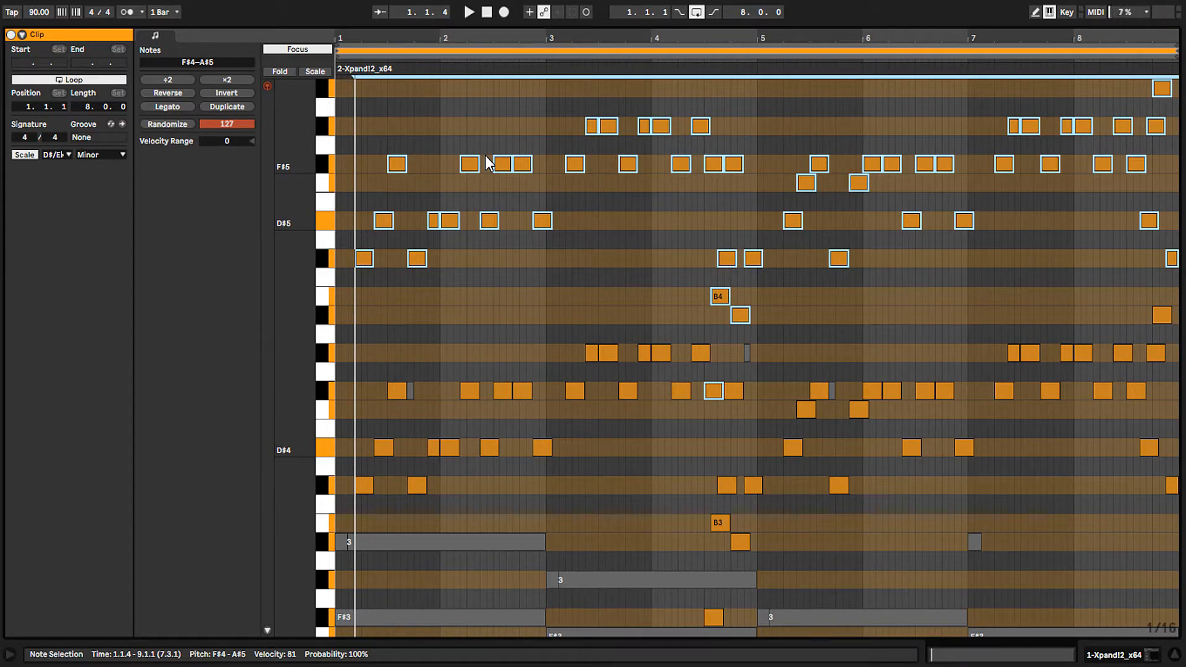
- Randomize the velocities of all notes in the second Xpand!2 clip with an amount of 20
key("ctrl+a")
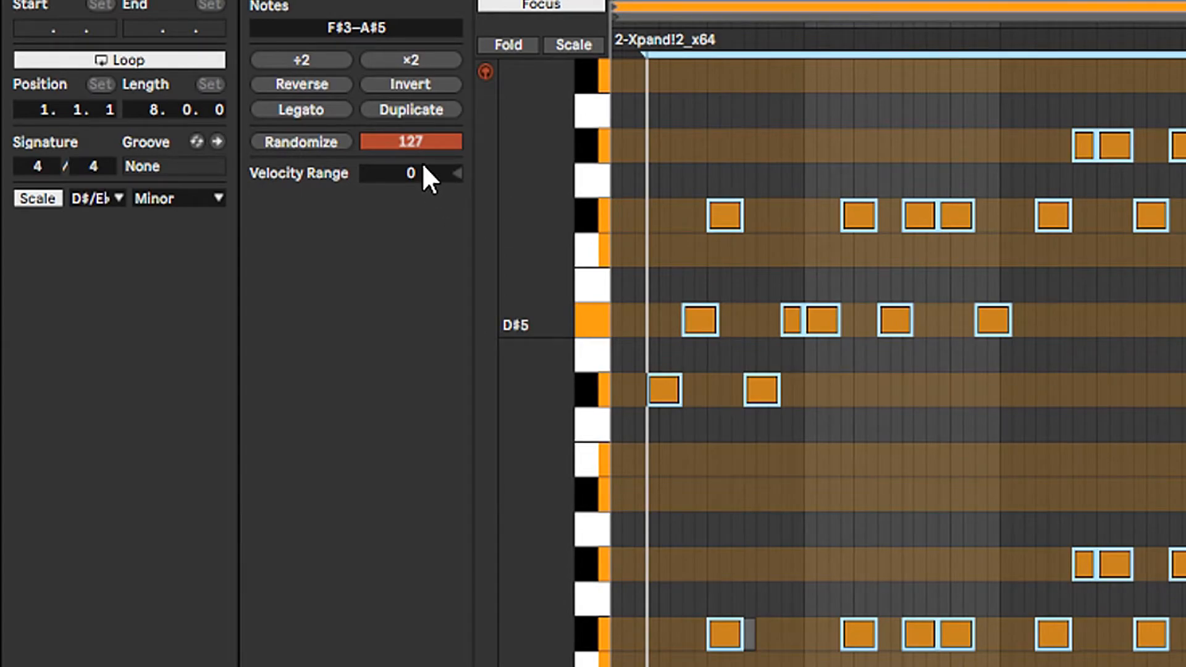
left_click_drag(411, 142, 411, 146)
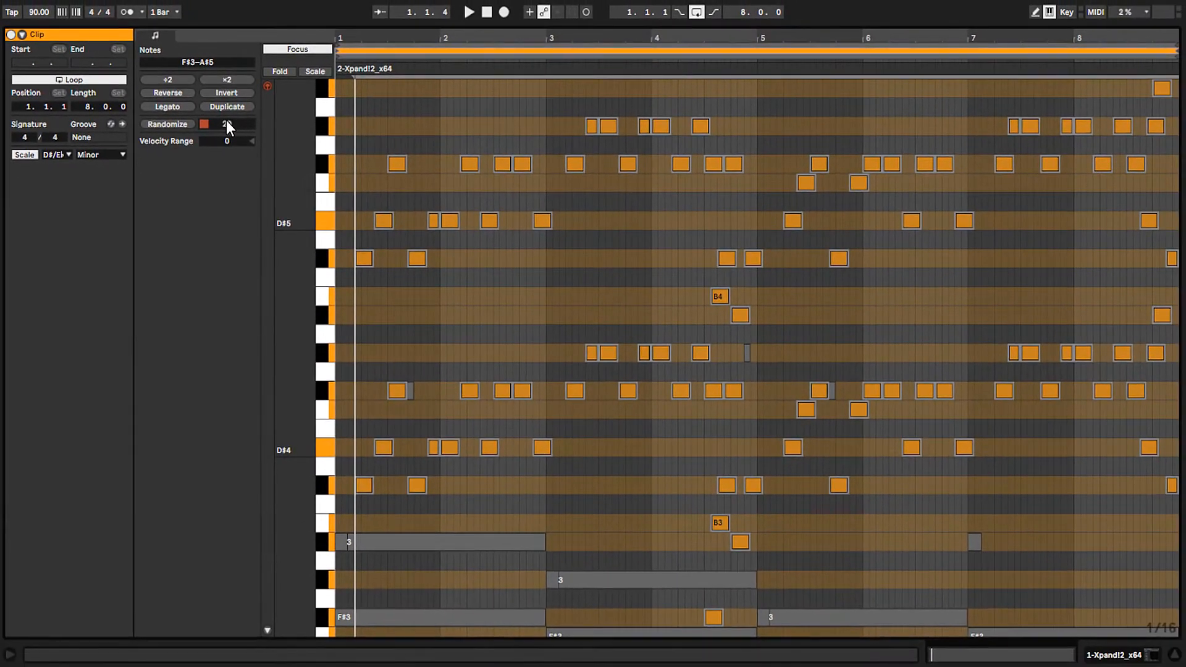
left_click(152, 124)
- Enlarge the velocity lane and lower the velocities of a group of notes across the second Xpand!2 clip
left_click(267, 630)
left_click_drag(373, 611, 522, 190)
left_click_drag(357, 253, 1174, 312)
left_click_drag(618, 293, 617, 343)
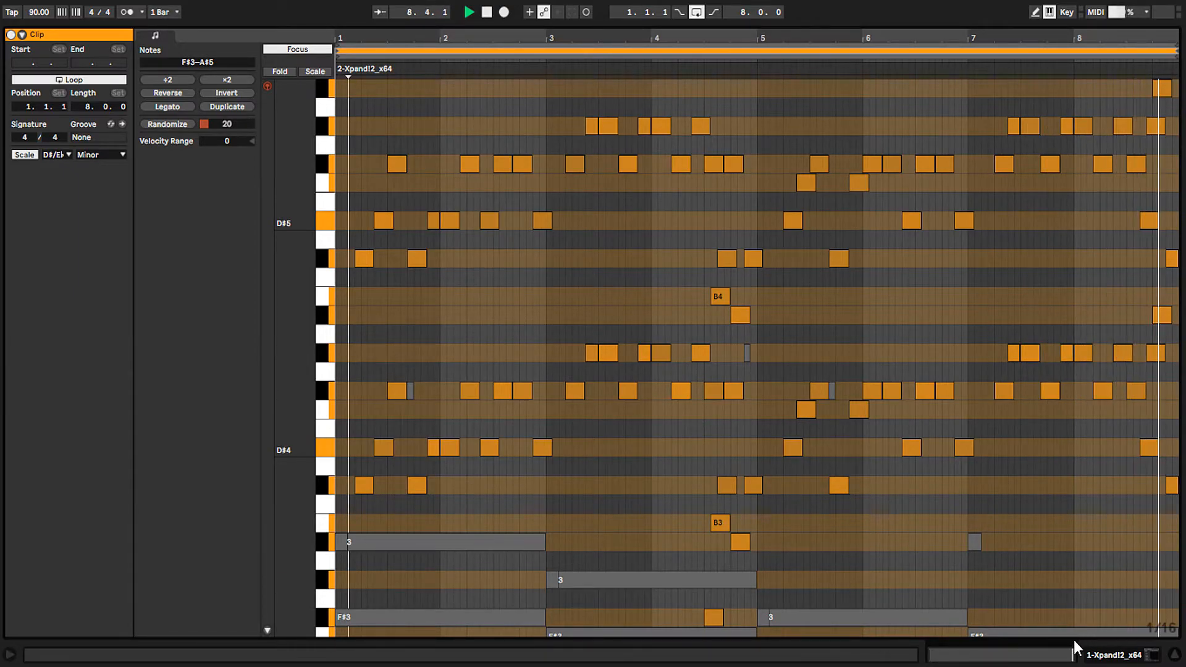
- Return to the arrangement, set the second Xpand!2 track's volume to -8.9 dB and stop playback
left_click(1174, 658)
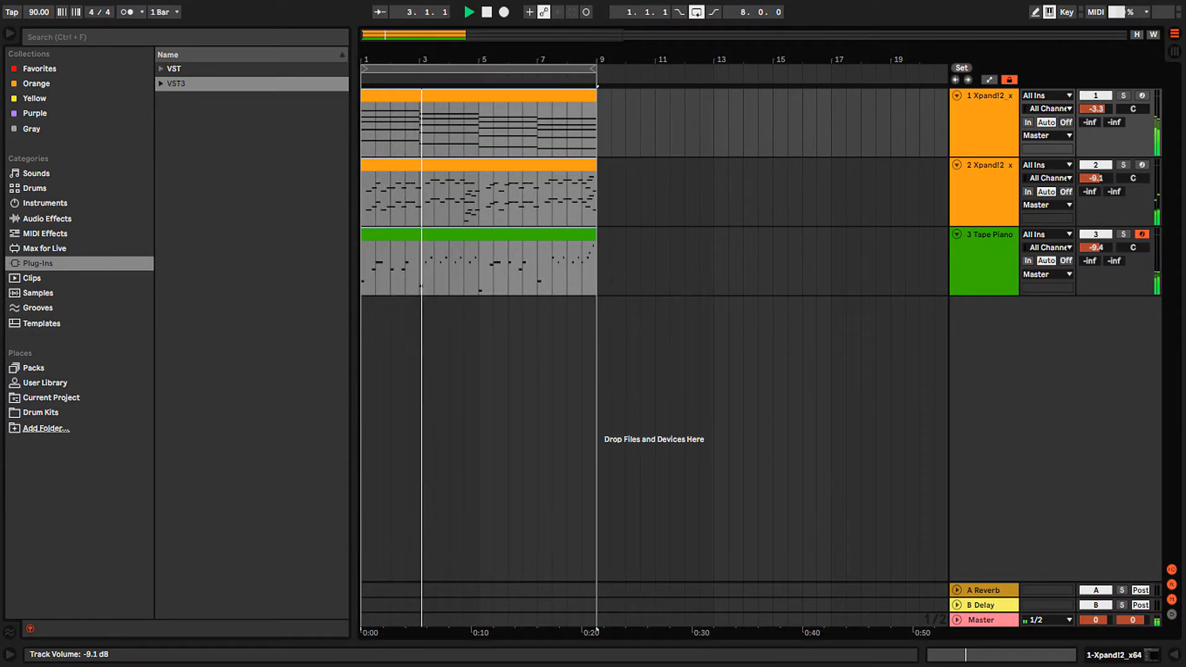
left_click_drag(1099, 182, 1098, 181)
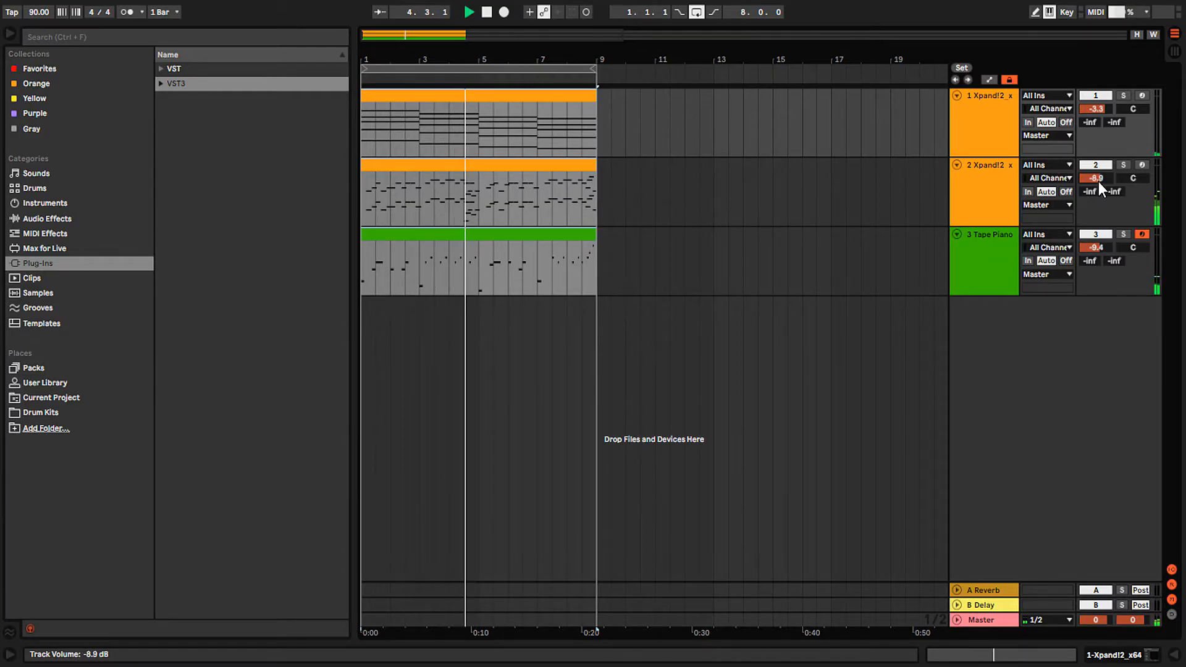
key("space")
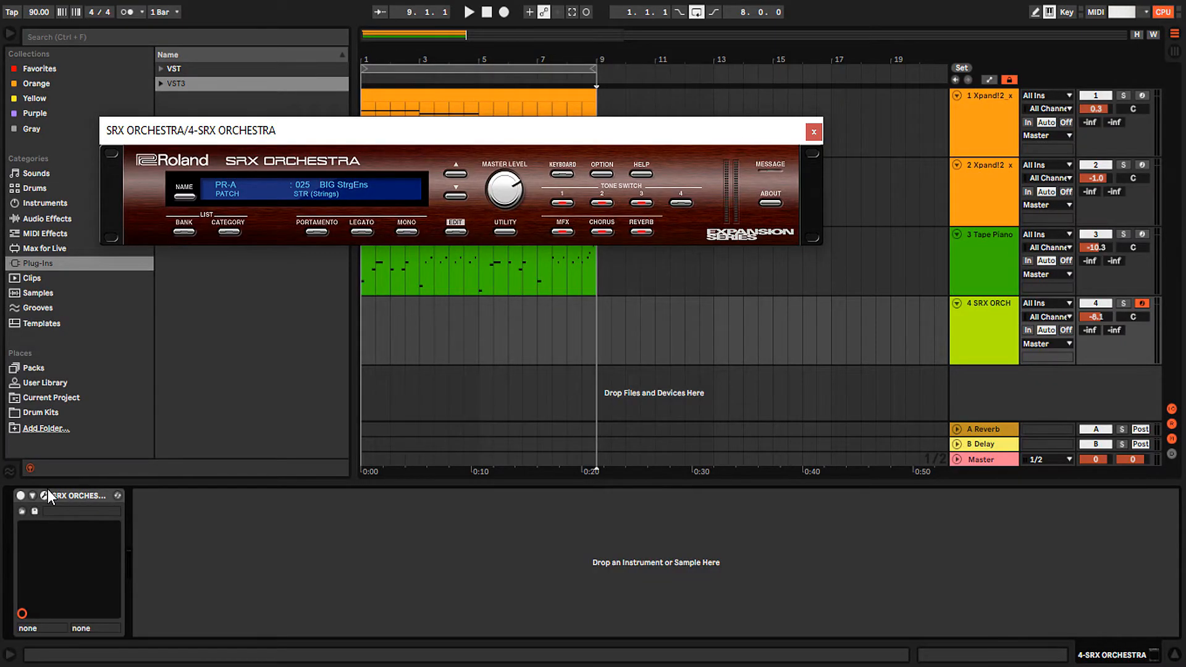
- Insert an empty eight-bar MIDI clip on the SRX Orchestra track and open it in the note editor together with the chord clip
left_click(813, 132)
left_click_drag(596, 328, 364, 327)
right_click(382, 328)
left_click(420, 445)
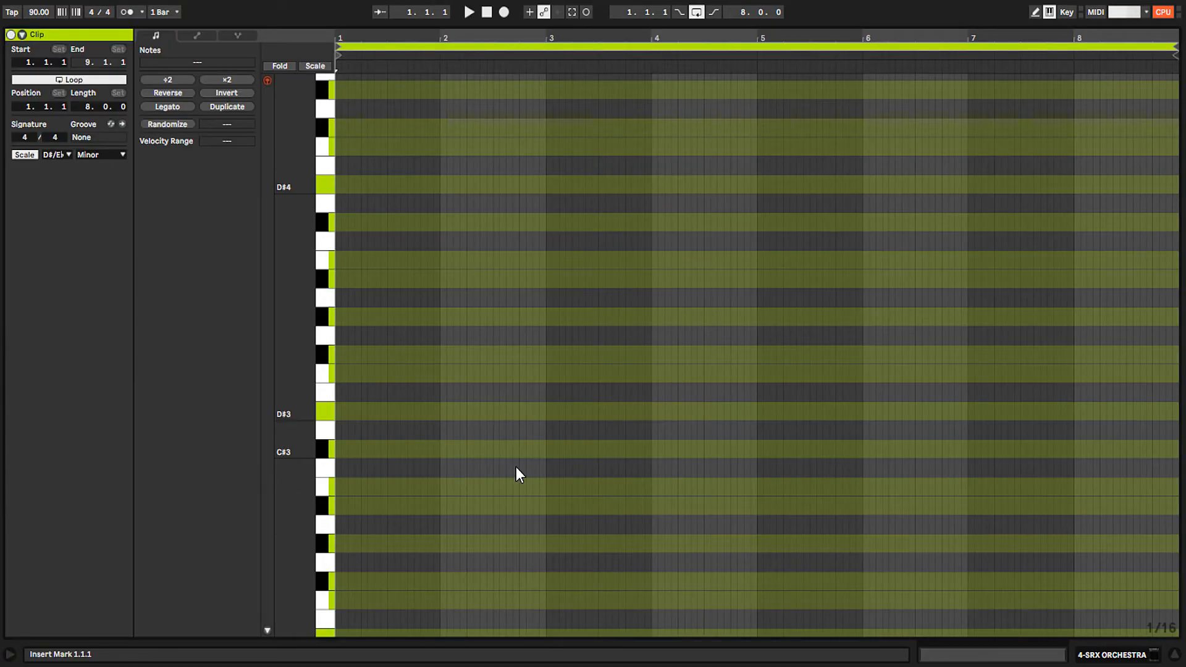
left_click(1176, 661)
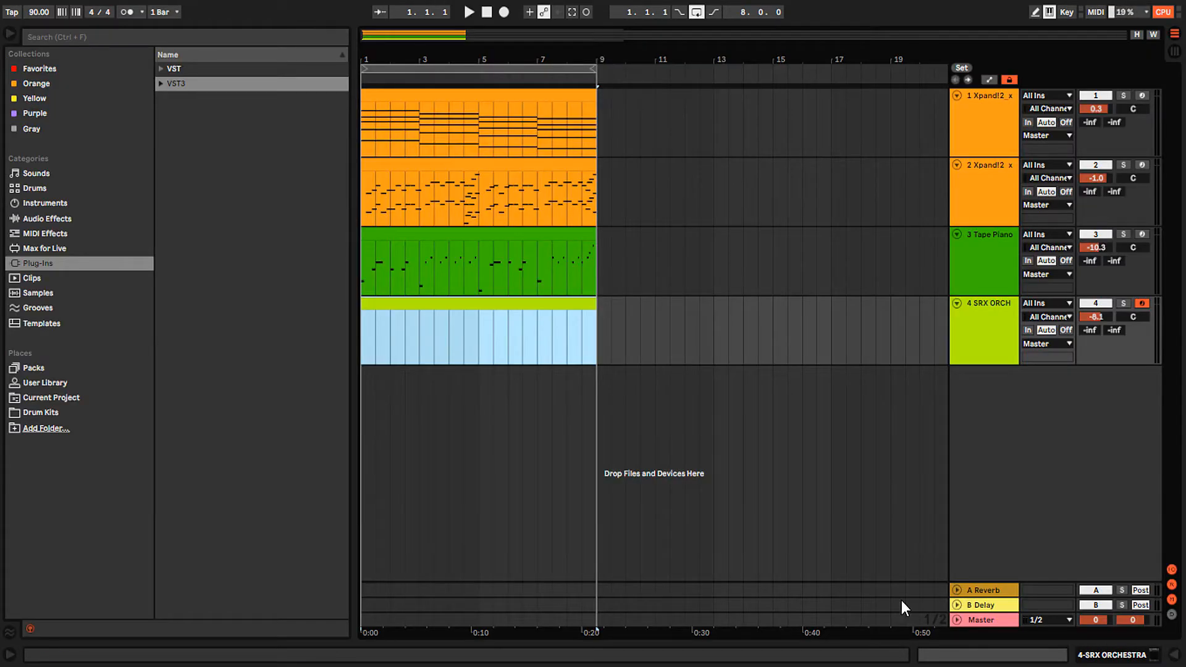
left_click(466, 94)
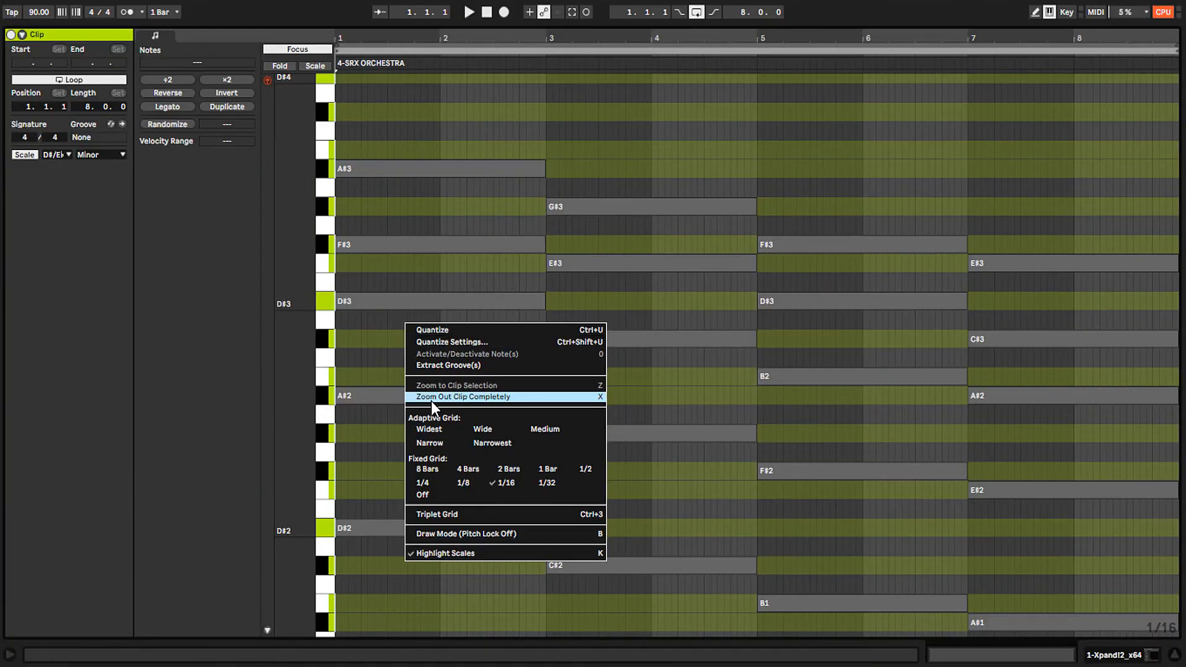
- On a 2-bar grid, draw two-bar root notes D#2, C#2, B1 and A#1 at bars 1, 3, 5 and 7 of the SRX Orchestra clip
left_click(507, 469)
scroll(463, 467, "down", 3)
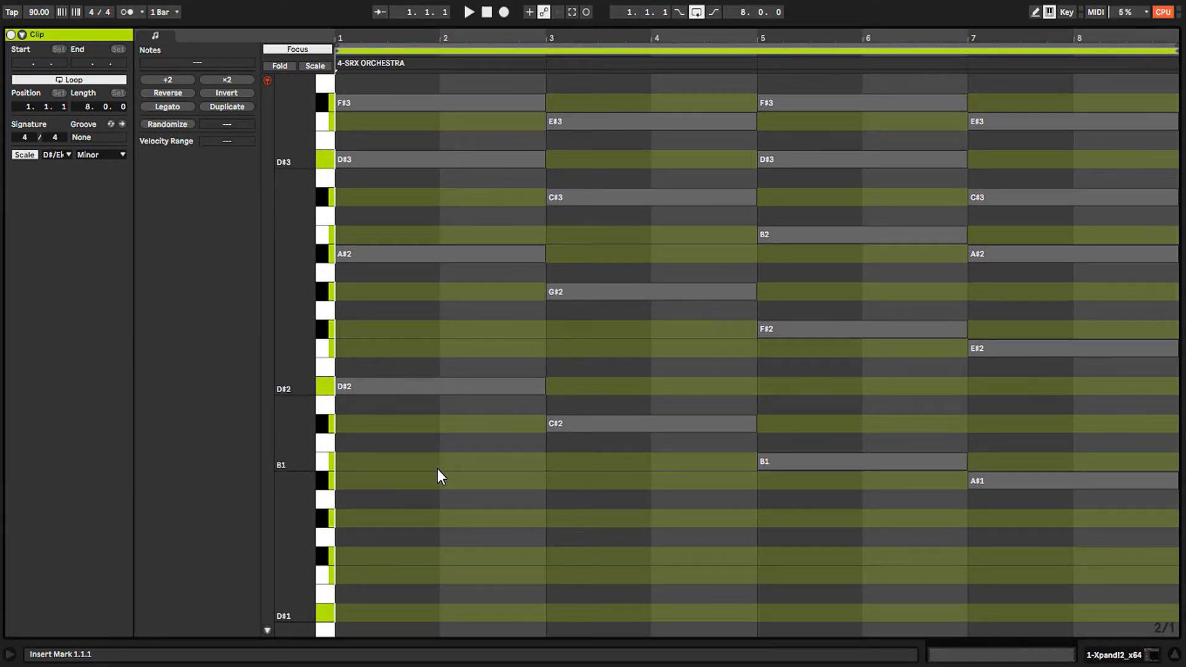
key("b")
left_click(366, 384)
left_click(563, 424)
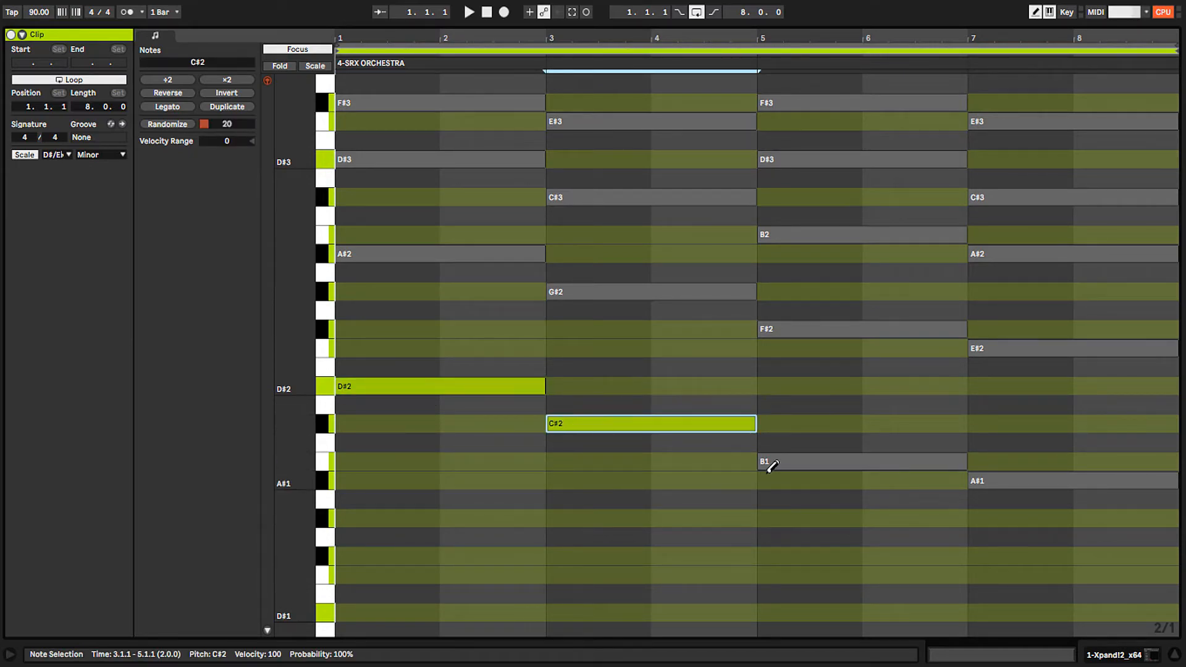
left_click(771, 463)
left_click(986, 477)
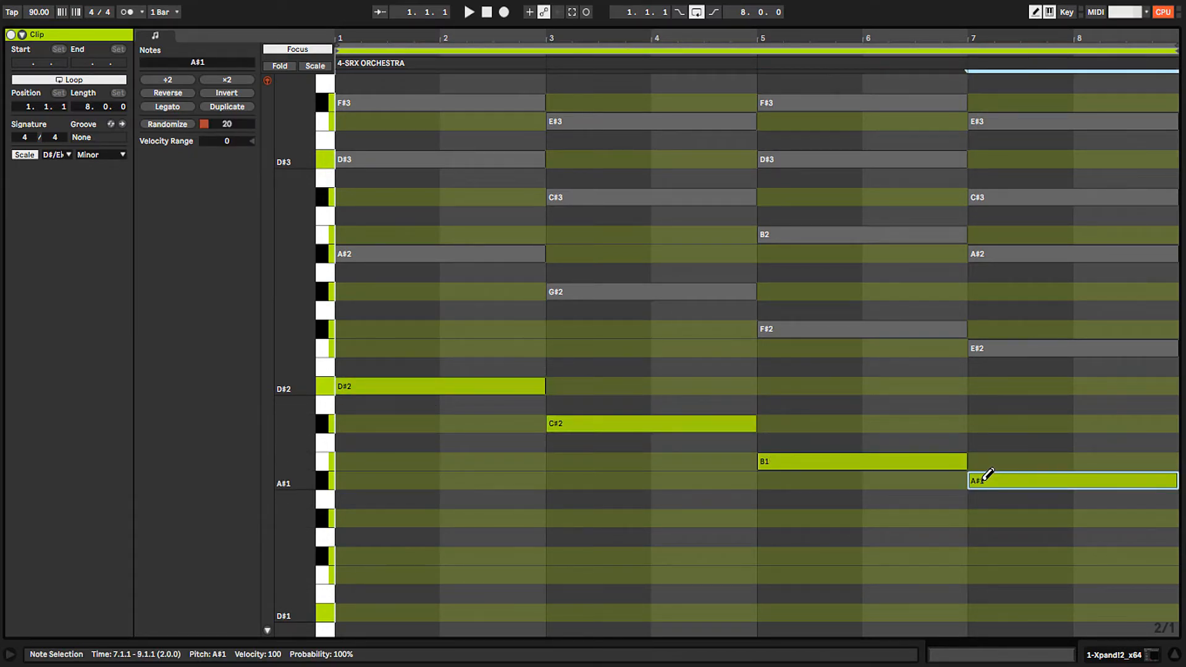
- Shorten all four root notes by about one beat and add a copy of them one octave higher, spanning A#2 to D#3
key("ctrl+a")
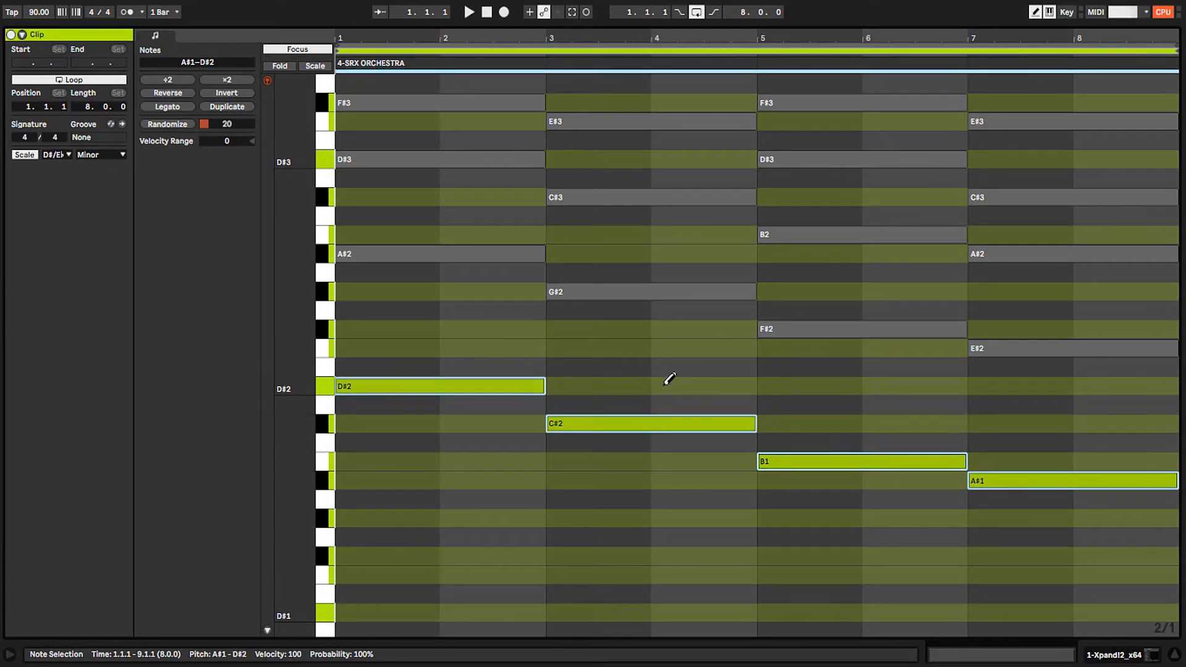
left_click_drag(544, 385, 520, 385)
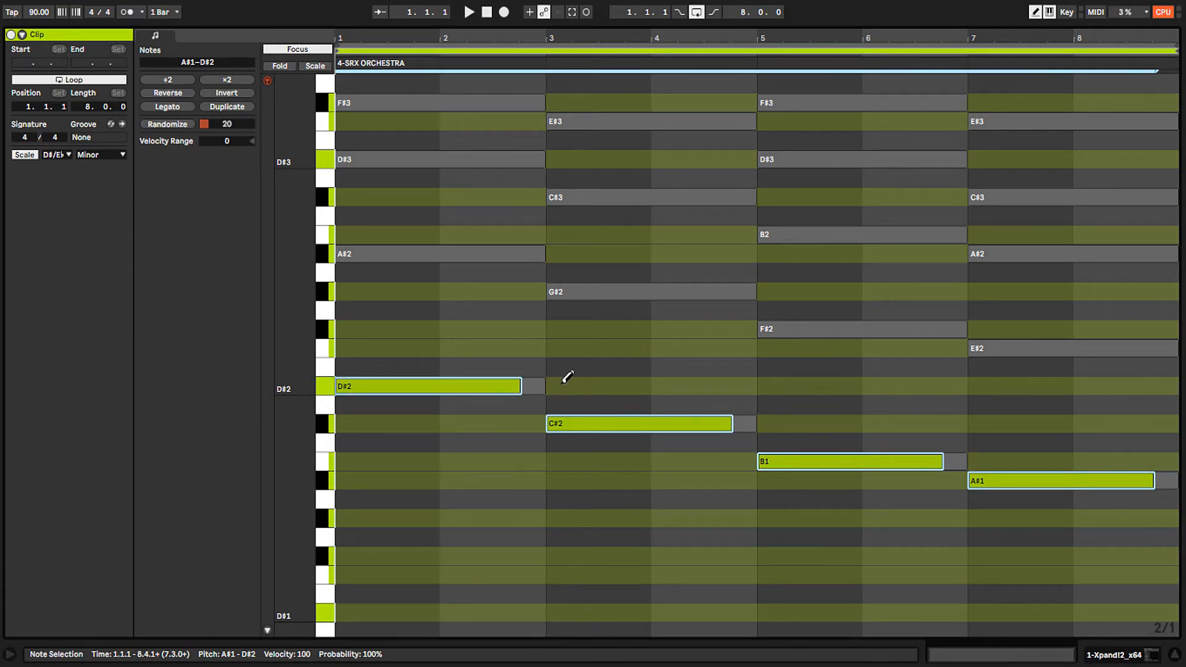
key("ctrl+c")
key("ctrl+v")
key("shift+Up")
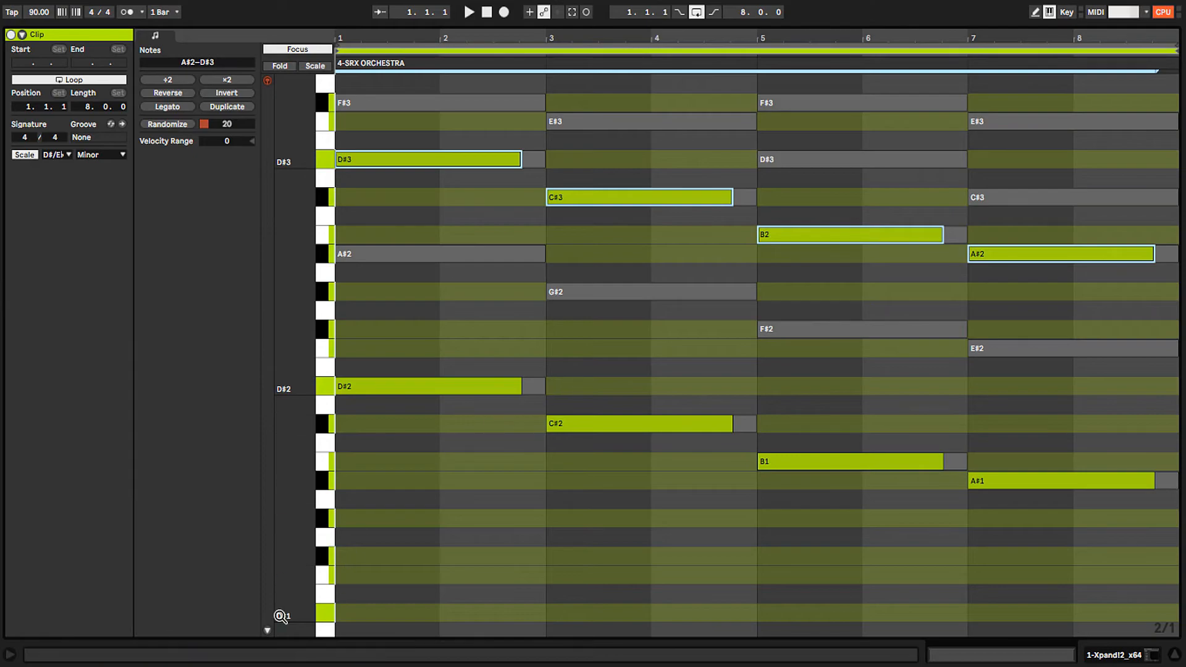
- Lower the velocities of the SRX Orchestra clip's upper-octave notes and set the lower-octave root notes to velocity 52
left_click(267, 631)
scroll(818, 288, "down", 5)
left_click_drag(337, 461, 336, 568)
left_click(706, 310)
scroll(1091, 176, "down", 5)
left_click_drag(1091, 175, 393, 372)
left_click_drag(399, 464, 400, 545)
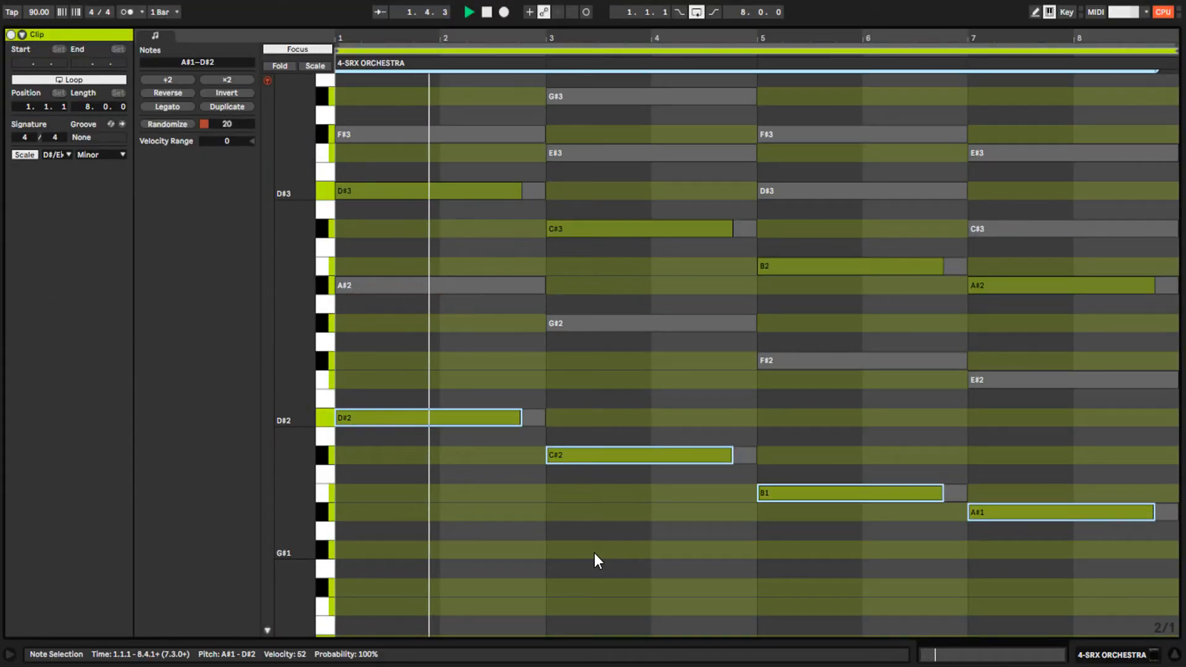
- Return to the arrangement, set the first Xpand!2 track's volume to -2.8 dB and reset the second Xpand!2 track's to 0 dB
left_click(1174, 655)
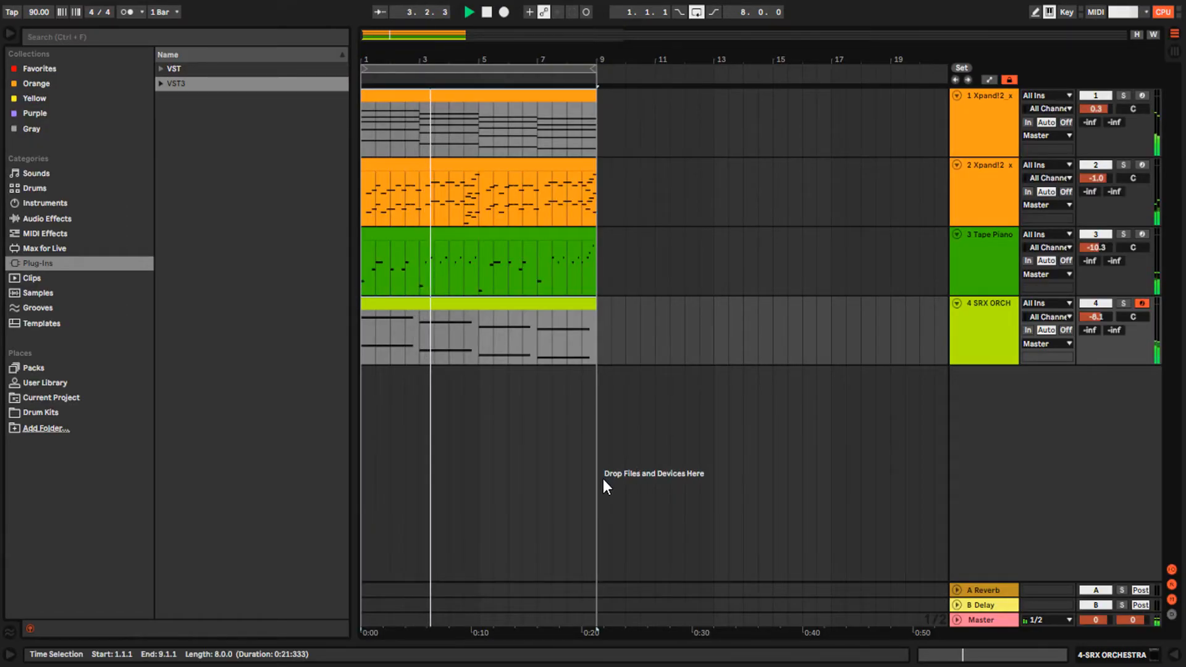
left_click_drag(1096, 108, 1096, 126)
double_click(1090, 179)
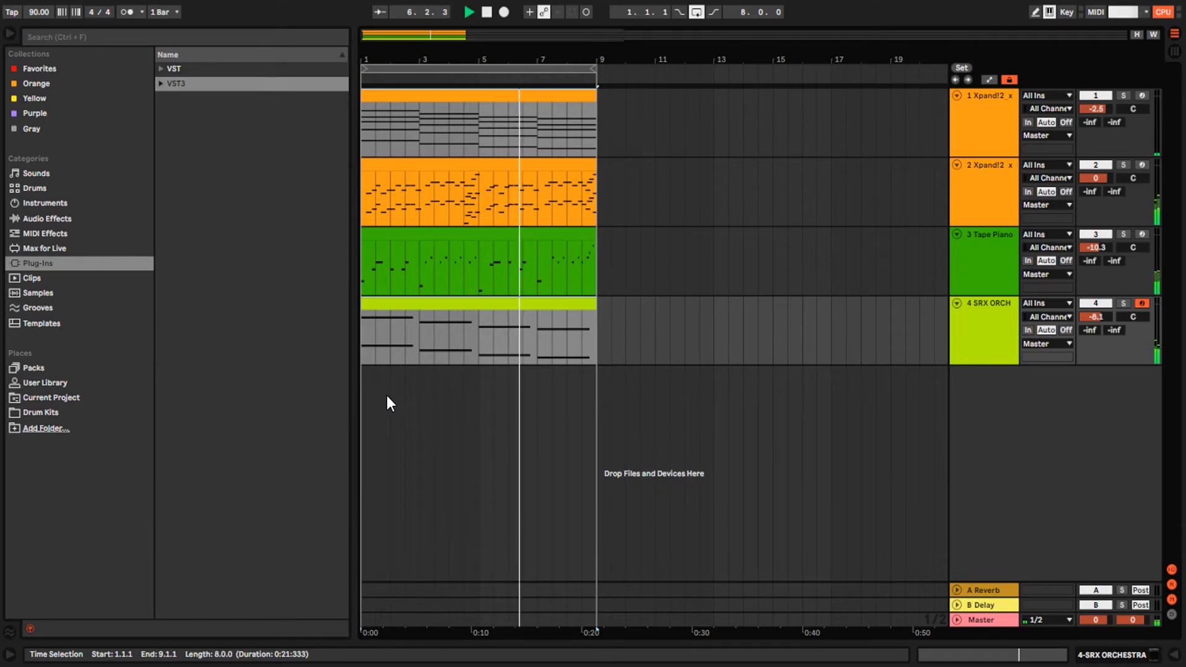
- Audition the soloed Arcade track's frozen clips, playing from bar 1 and from the second clip at bar 5
left_click(365, 388)
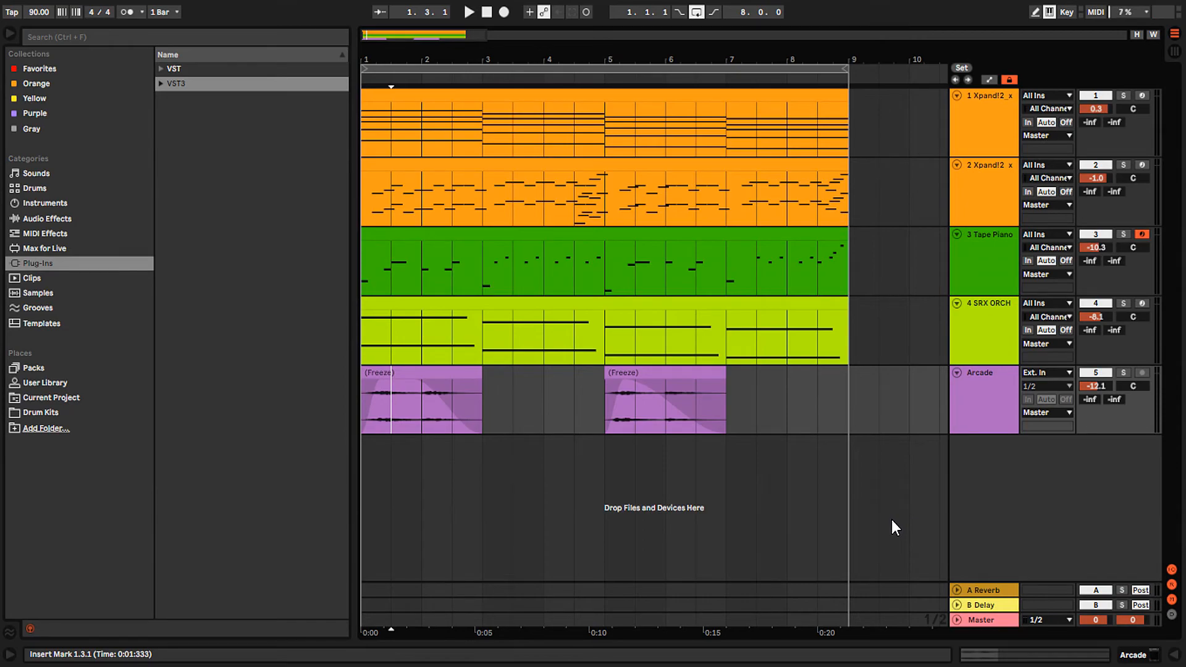
left_click_drag(892, 520, 424, 527)
left_click(424, 527)
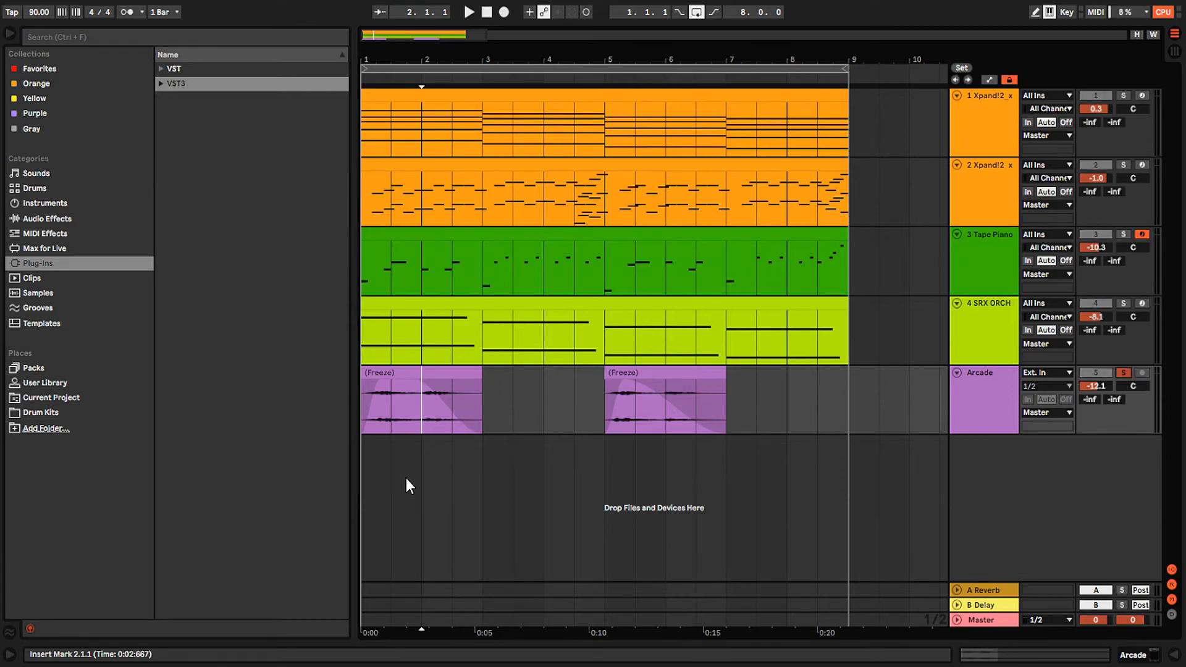
left_click(365, 421)
key("space")
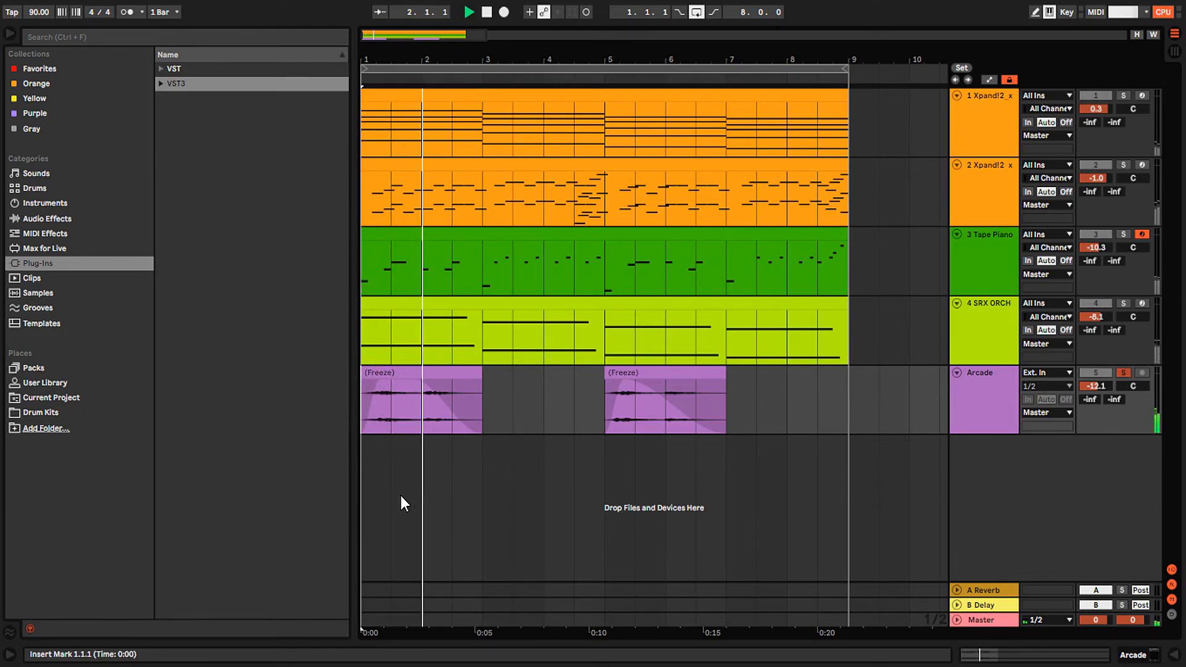
left_click(603, 417)
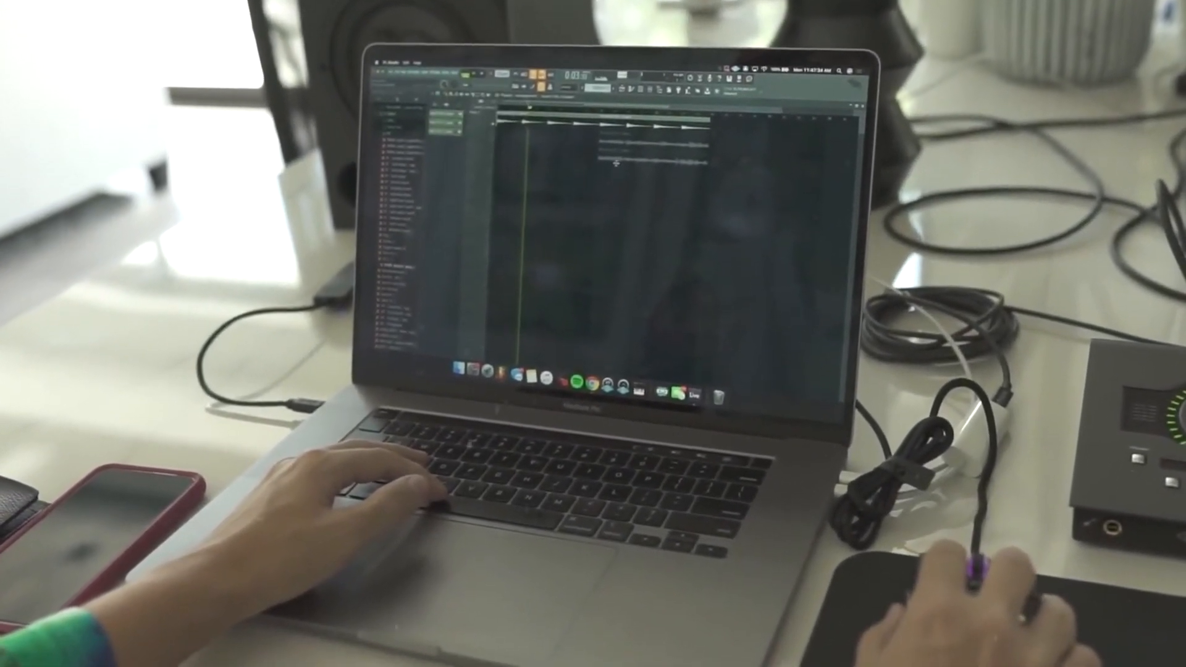
double_click(616, 163)
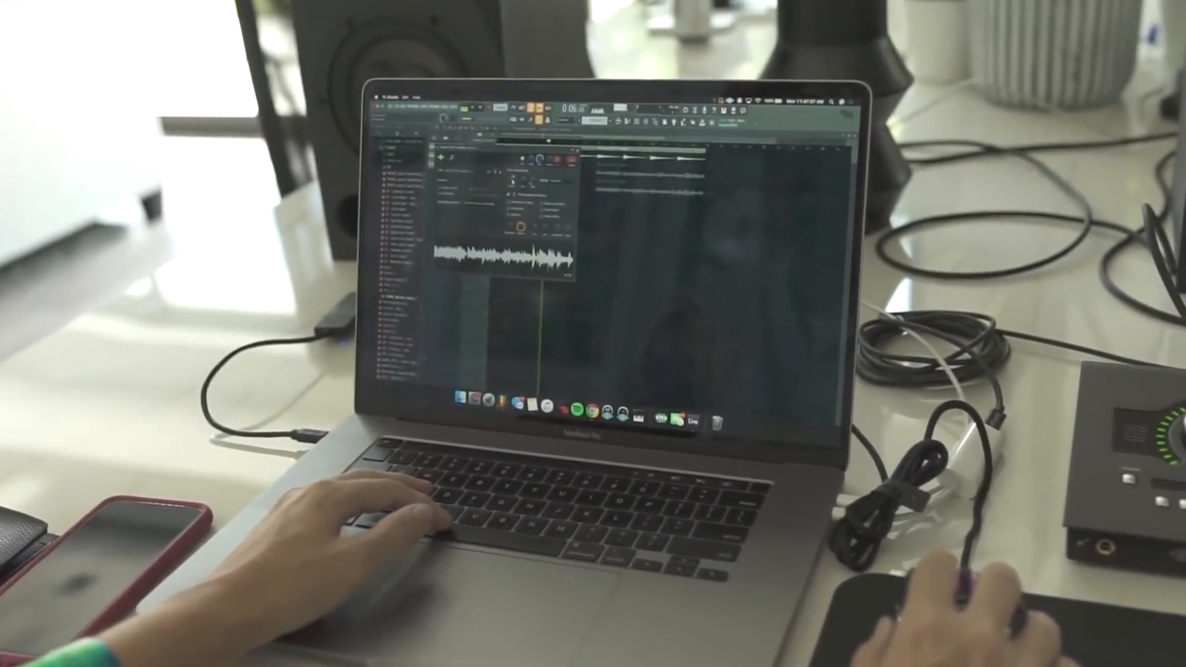
left_click(584, 143)
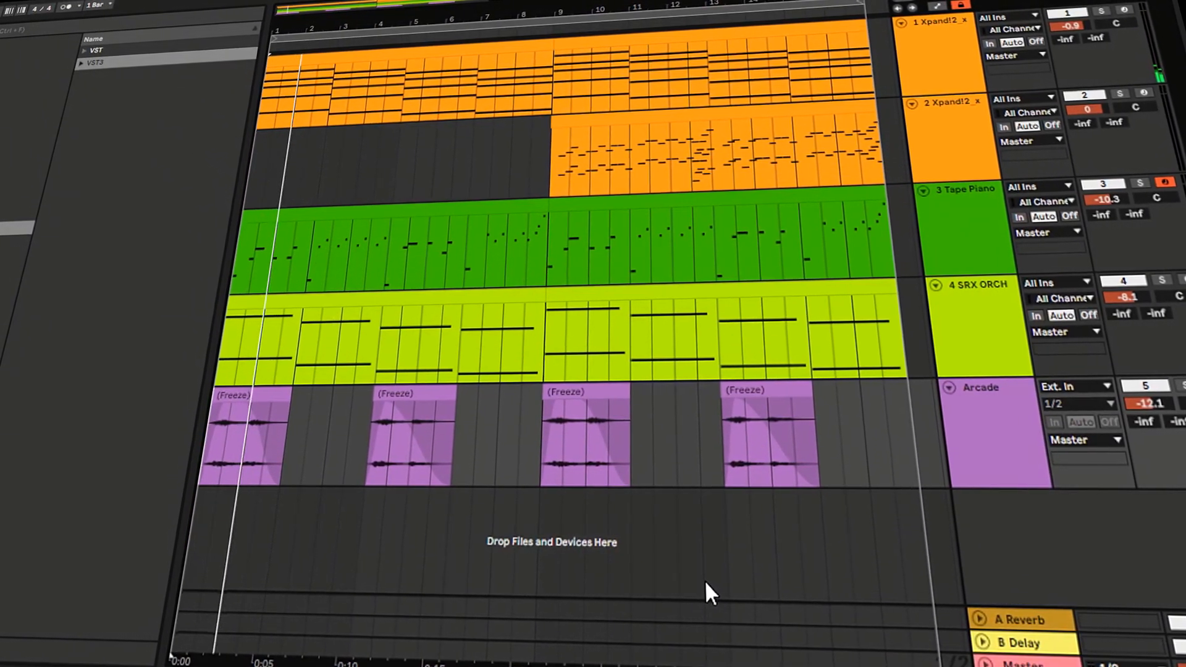
- Lower the Arcade track's volume to -17.9 dB
left_click_drag(1166, 406, 1166, 445)
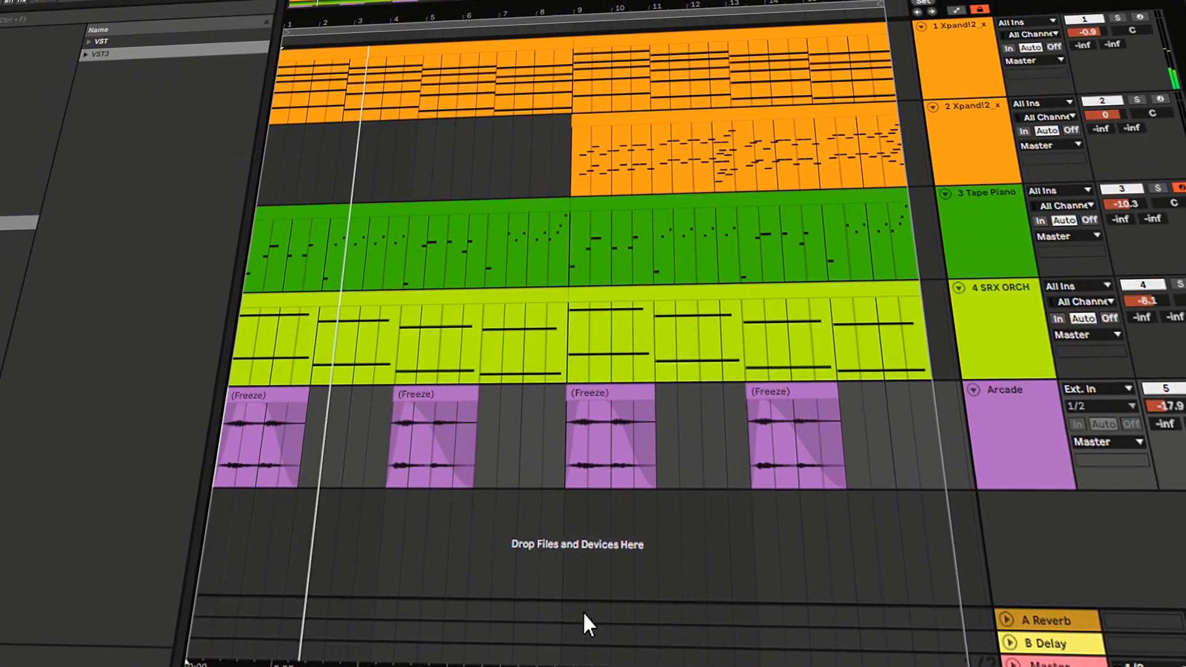